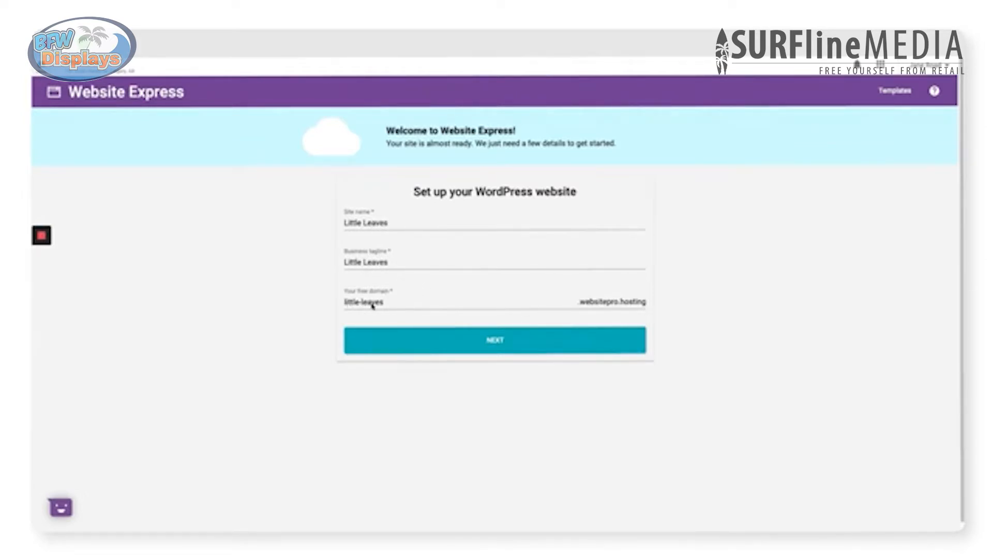
# Submit 'Little Leaves' as site name and tagline, with the free little-leaves domain.
pyautogui.click(492, 341)
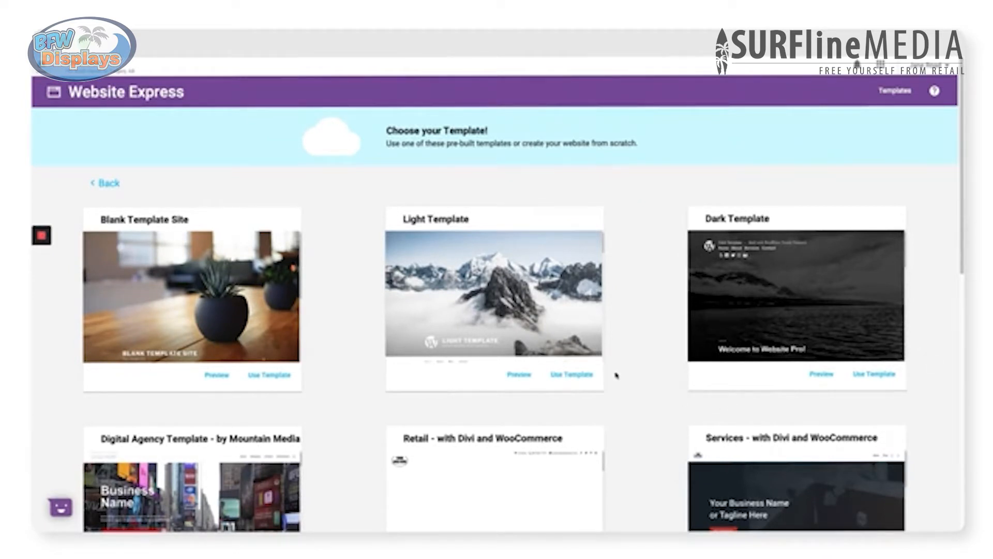
# Choose the Retail – with Divi and WooCommerce template from the gallery.
pyautogui.scroll(-2, 615, 375)
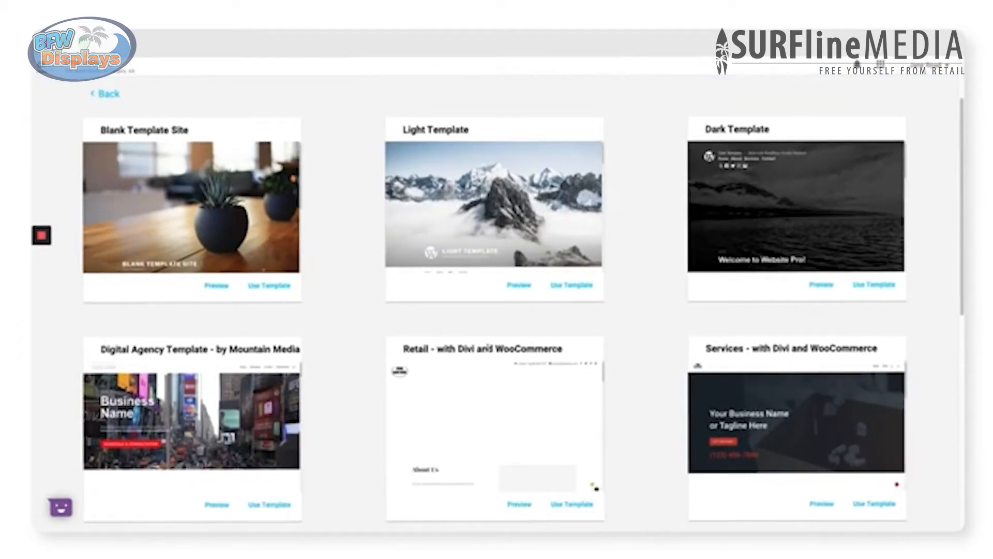
pyautogui.moveTo(438, 349); pyautogui.dragTo(568, 361)
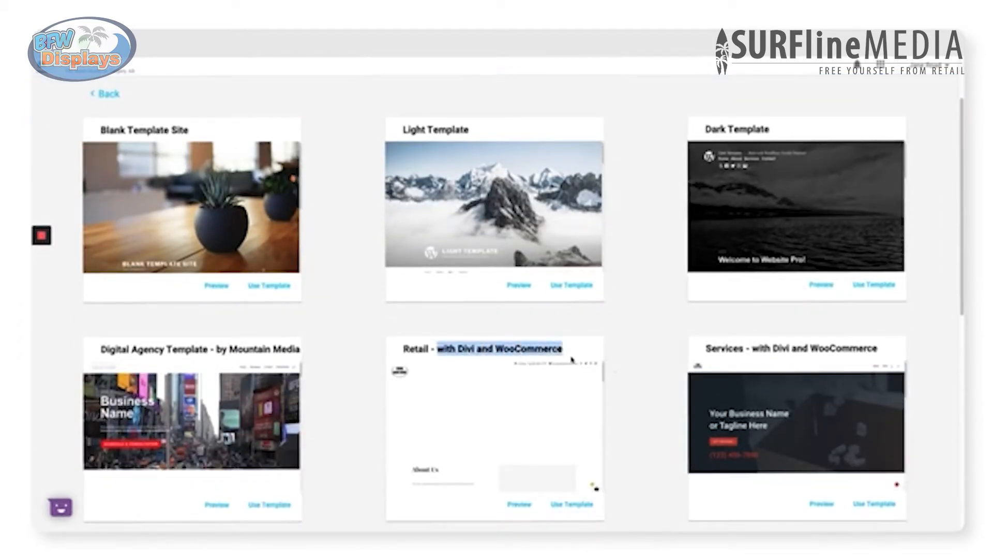
pyautogui.click(625, 344)
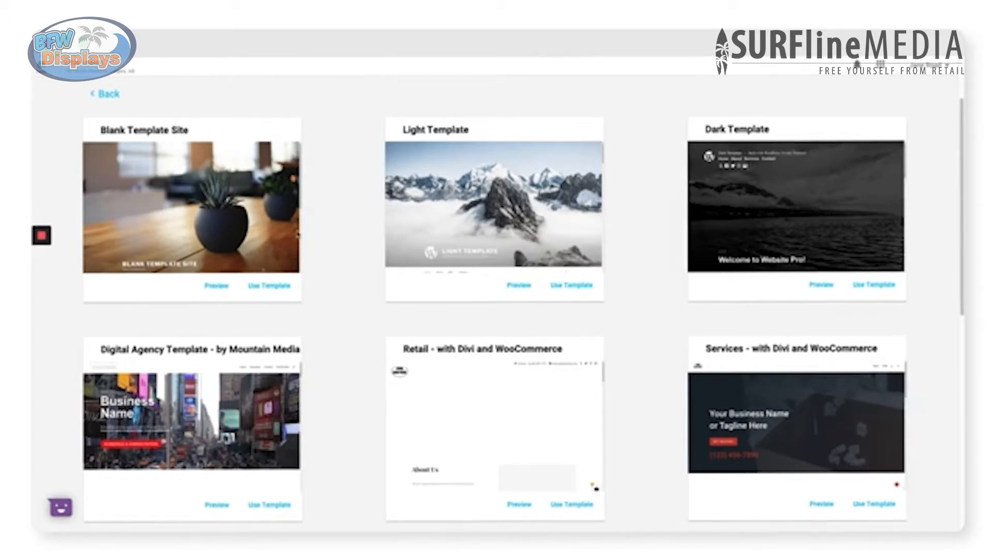
pyautogui.scroll(-5, 657, 363)
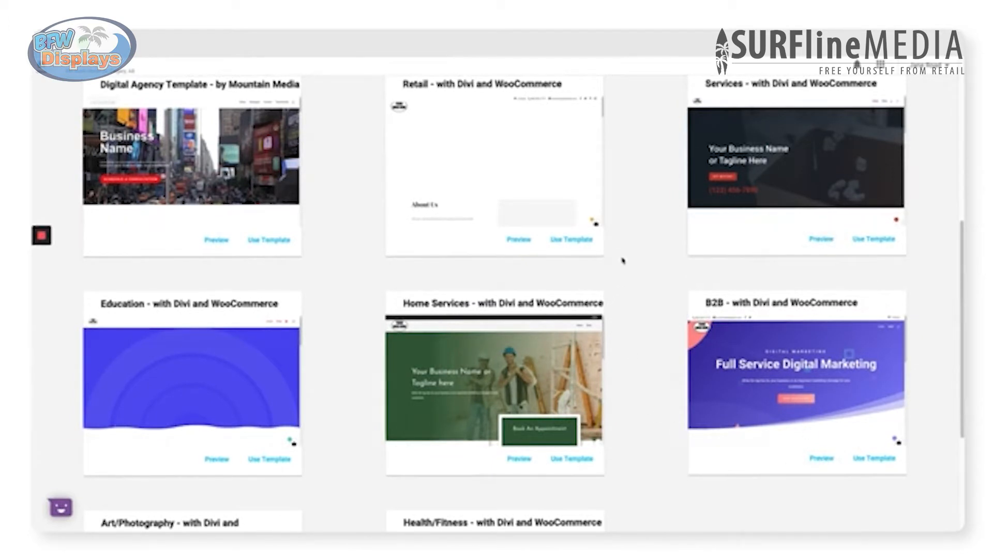
pyautogui.scroll(2, 622, 260)
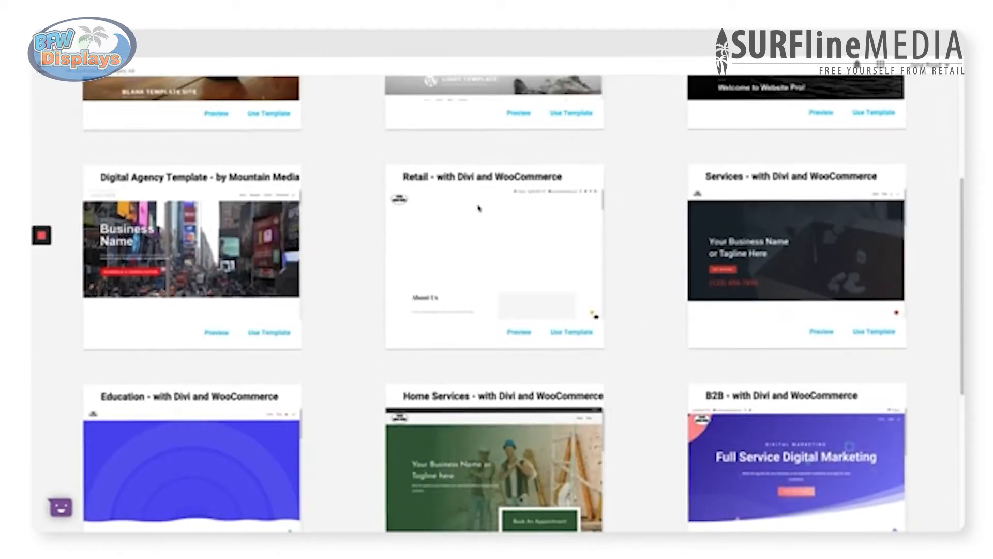
pyautogui.click(574, 338)
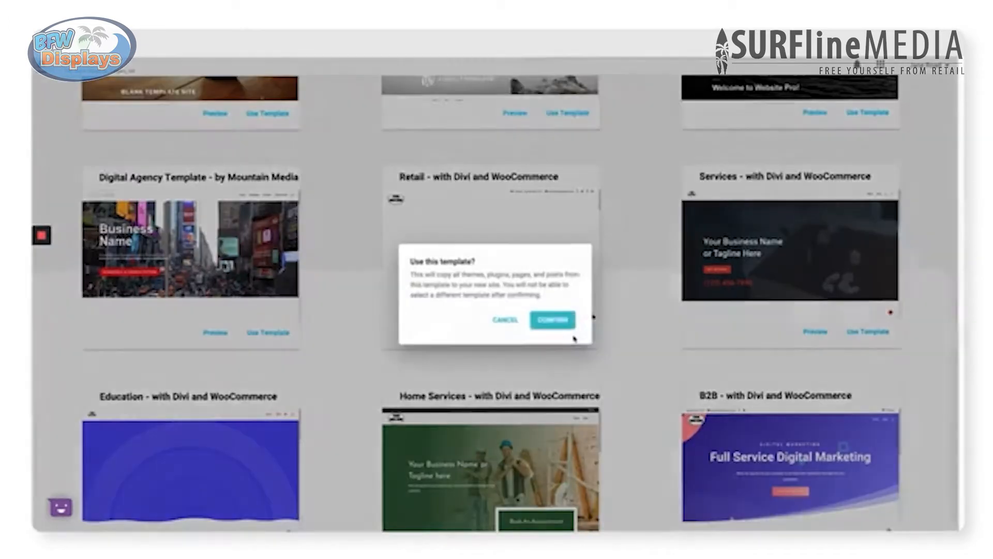
# Confirm the Retail template and wait for the new site to be built.
pyautogui.click(560, 321)
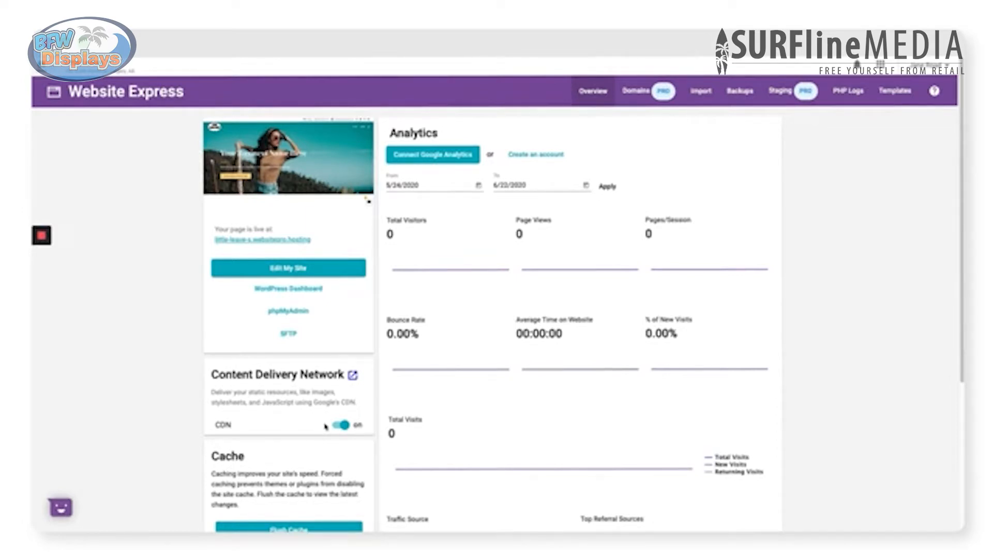
# Review the CDN and Cache sections, then view the WordPress import instructions.
pyautogui.scroll(-3, 325, 426)
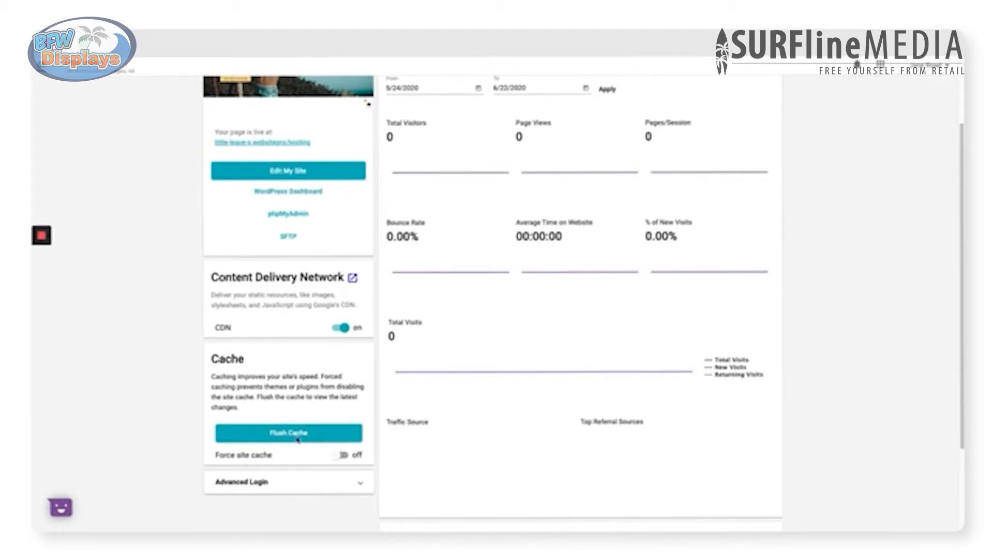
pyautogui.scroll(1, 321, 437)
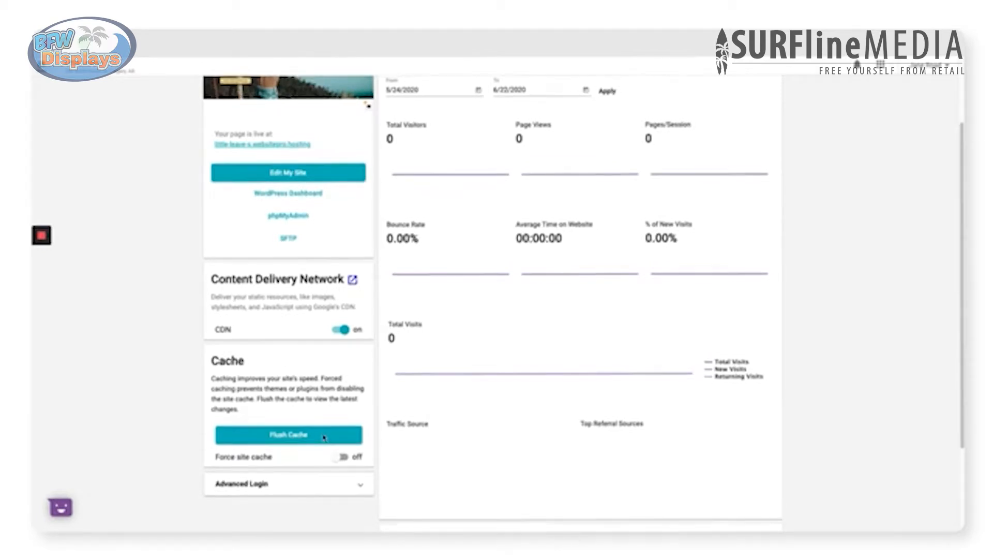
pyautogui.scroll(3, 323, 438)
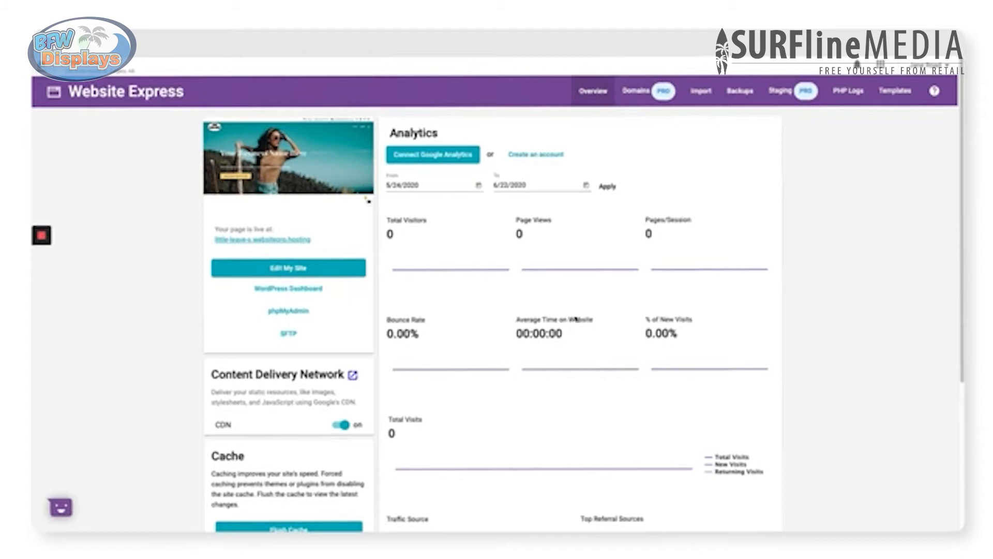
pyautogui.click(701, 91)
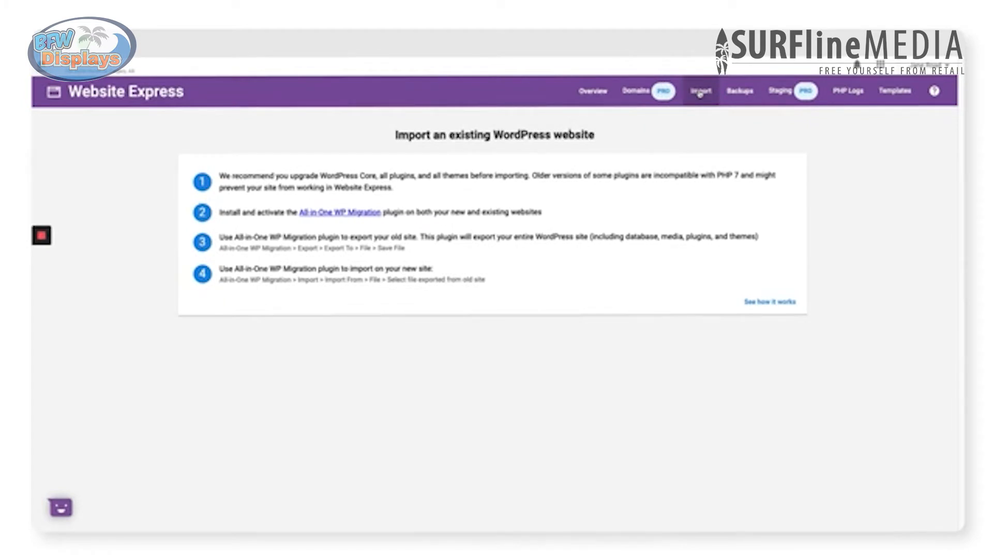
# Check the Backups and PHP Logs pages, then go back to Overview.
pyautogui.click(755, 94)
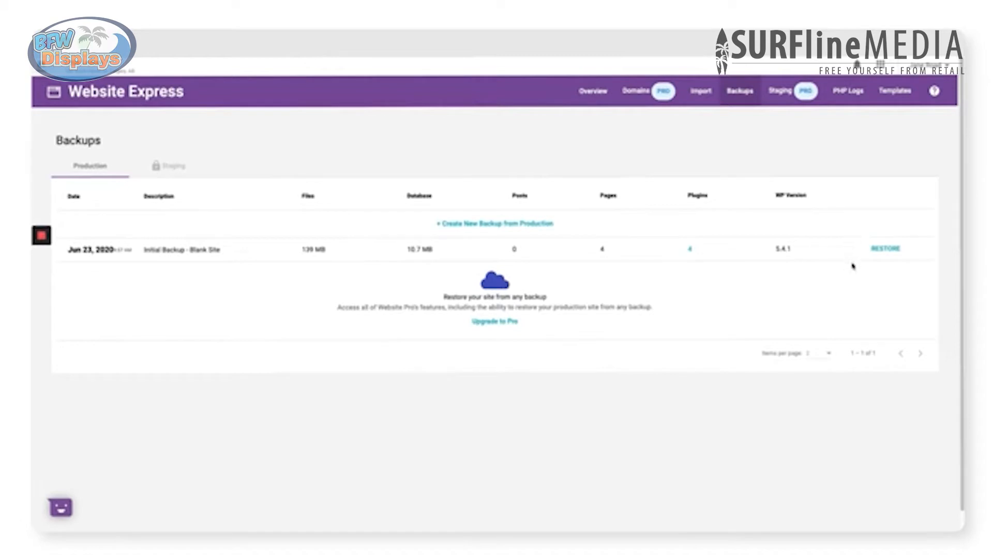
pyautogui.click(846, 90)
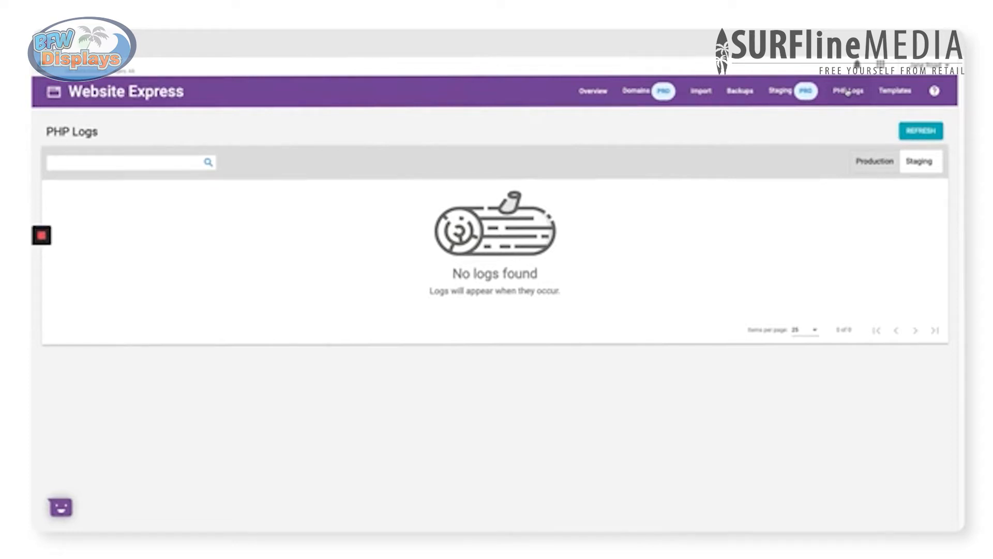
pyautogui.click(582, 97)
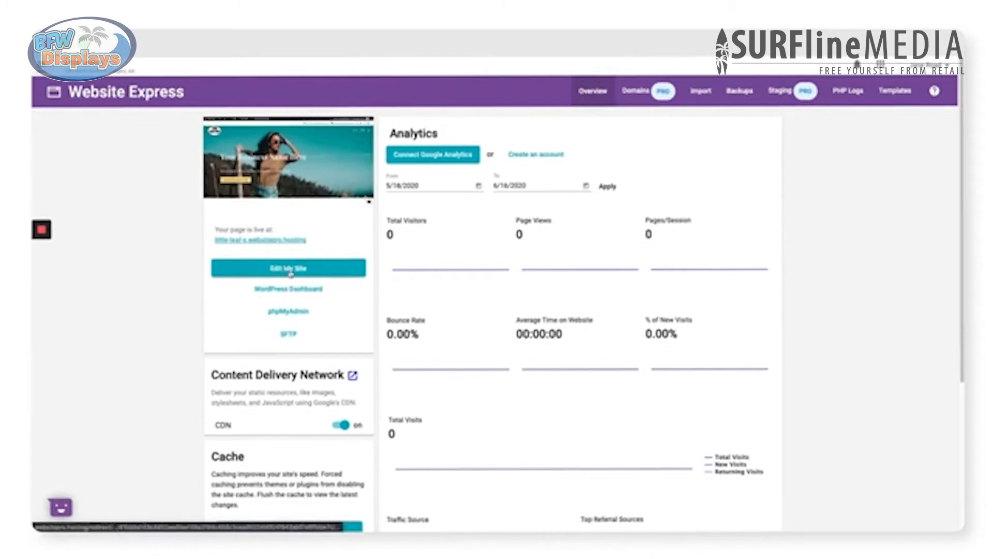
# Use Edit My Site to load the homepage in the Divi visual builder.
pyautogui.click(289, 269)
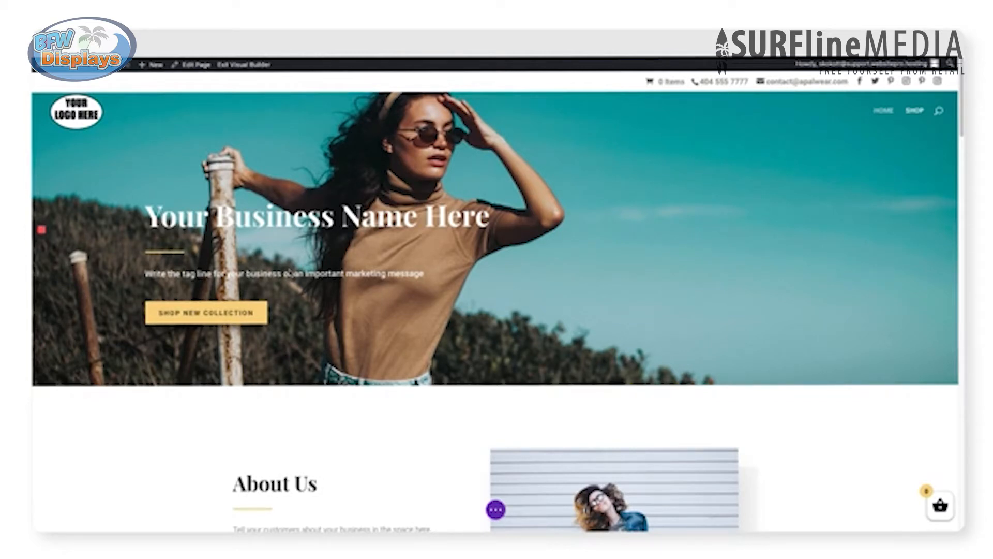
# Change the hero heading text to 'Little Leaves'.
pyautogui.moveTo(492, 221)
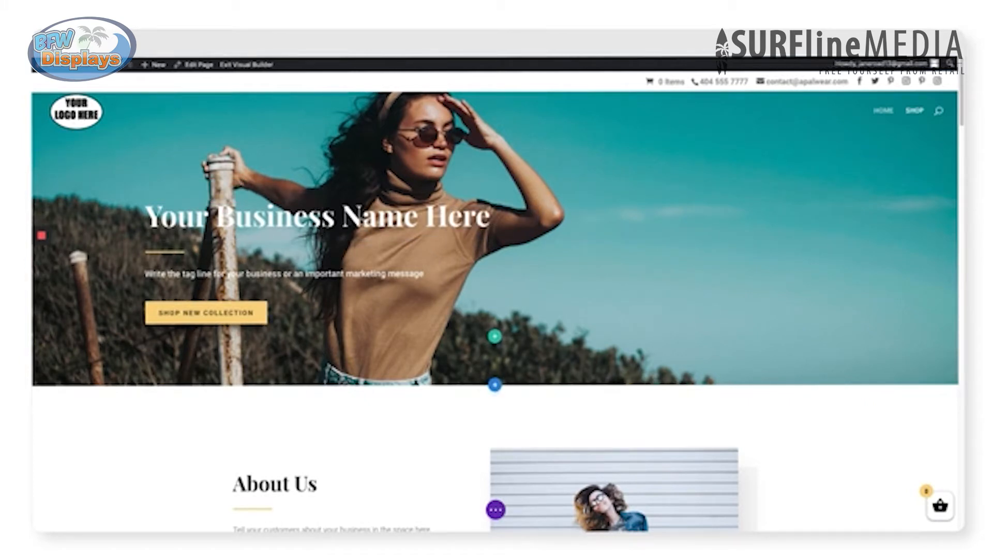
pyautogui.hotkey('ctrl', 'a')
pyautogui.write('Little Leaves')
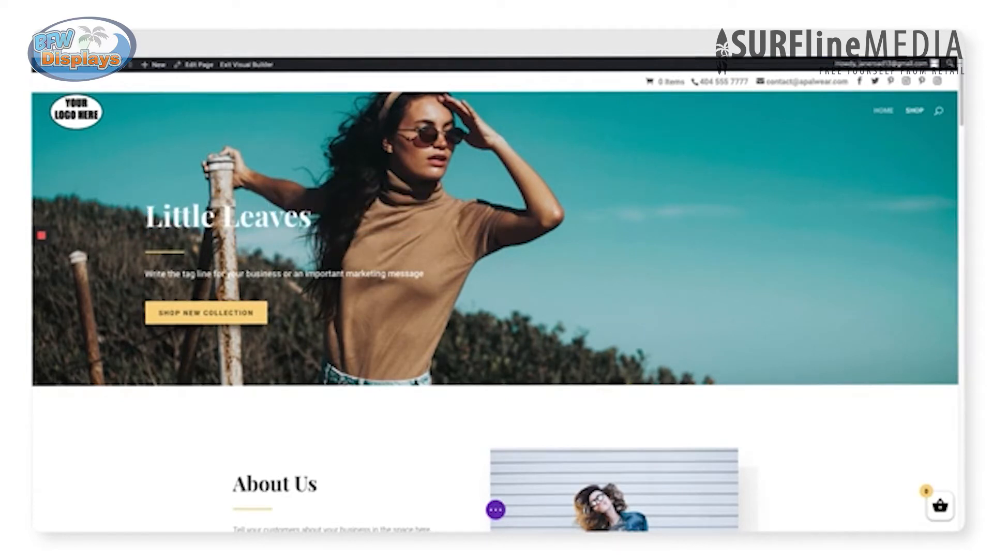
# Replace the hero tagline with 'Give the gift of green' and keep the change.
pyautogui.moveTo(488, 276)
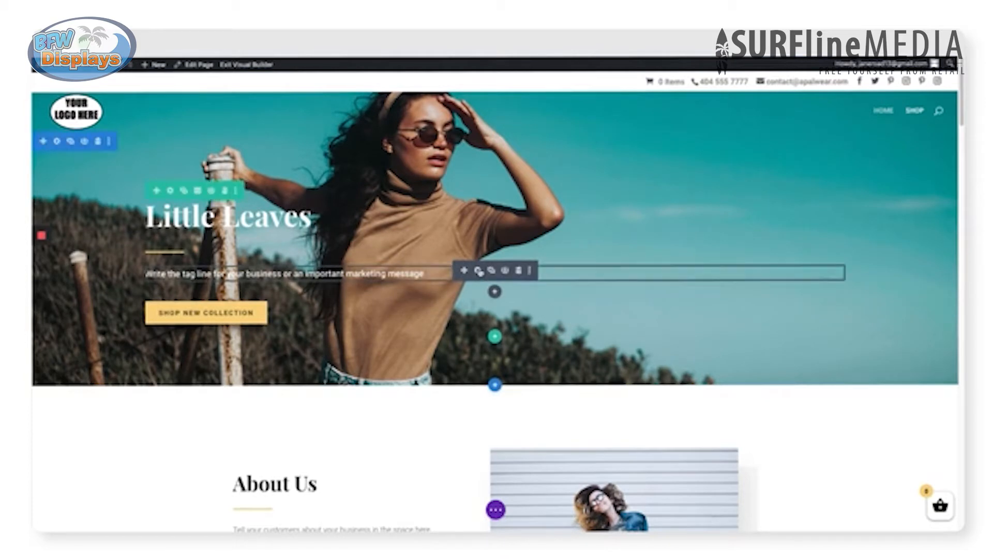
pyautogui.click(479, 271)
pyautogui.doubleClick(646, 272)
pyautogui.tripleClick(646, 272)
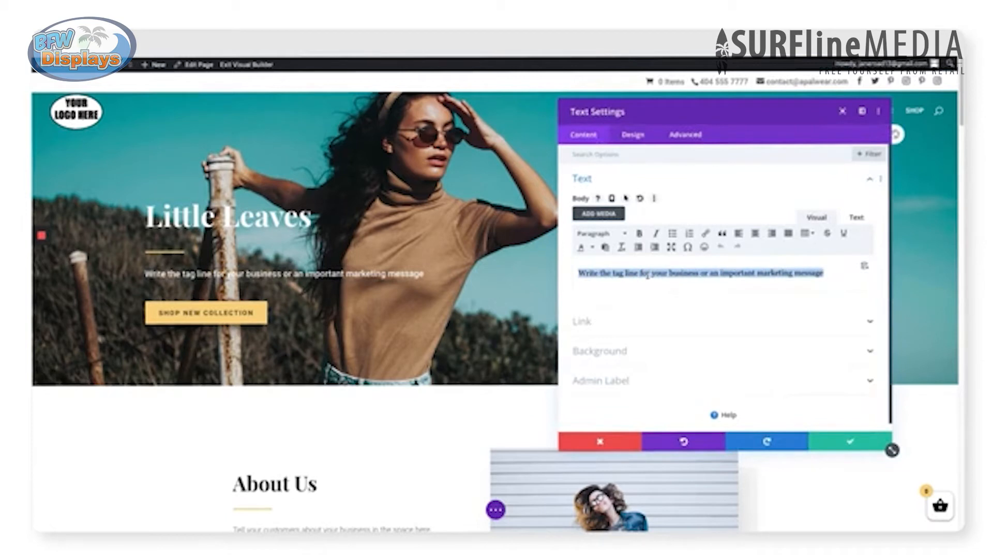
pyautogui.write('Give th')
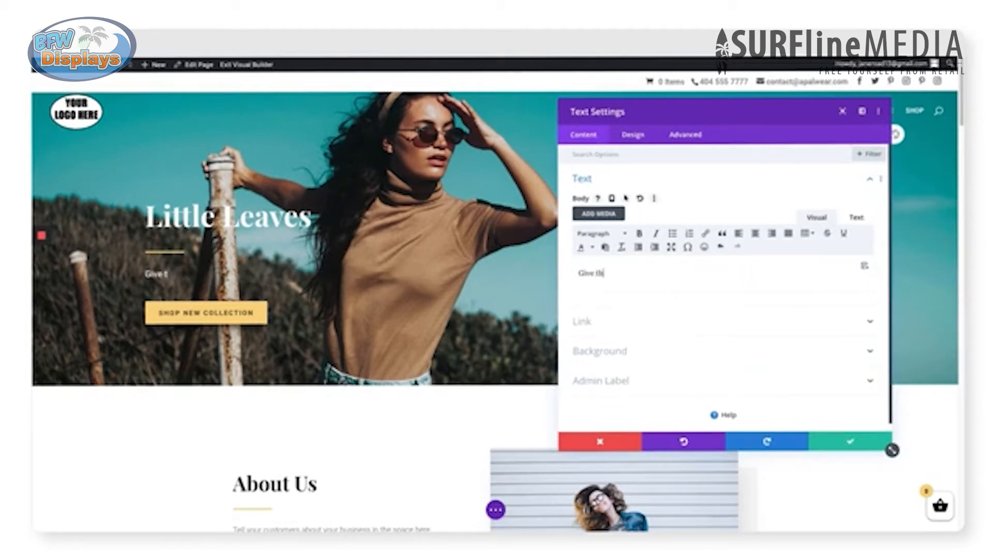
pyautogui.write('e gift of green!')
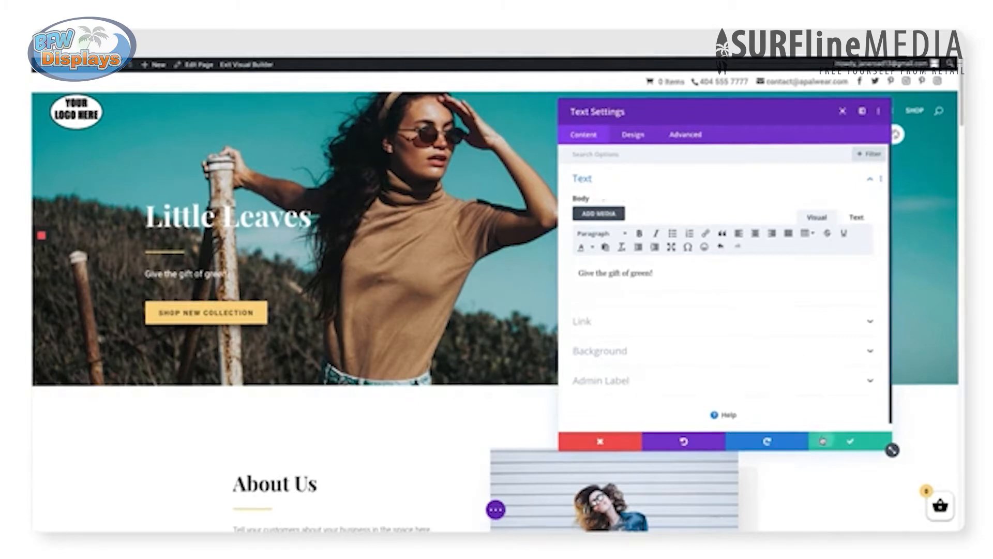
pyautogui.click(822, 440)
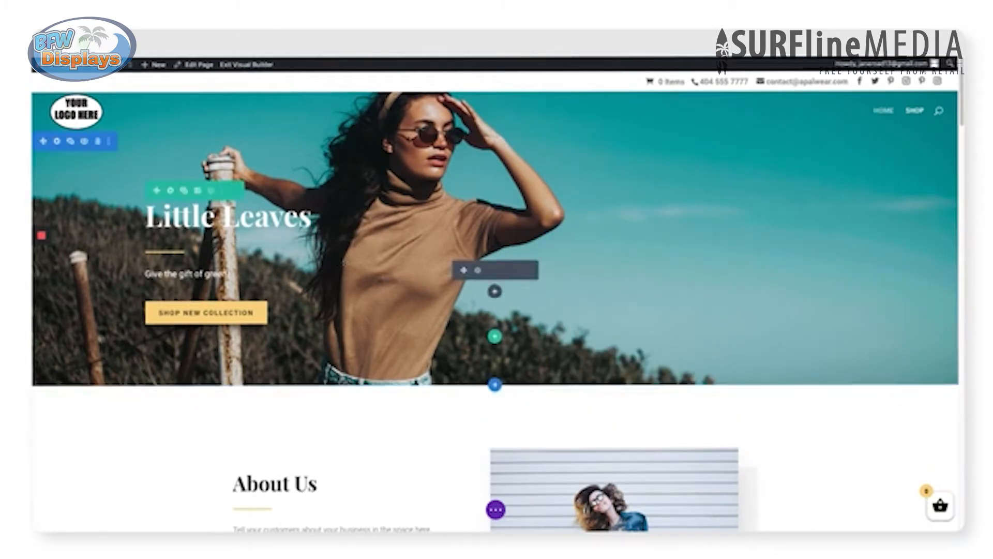
# Replace the hero section background with the header-image.jpg plant banner.
pyautogui.click(57, 141)
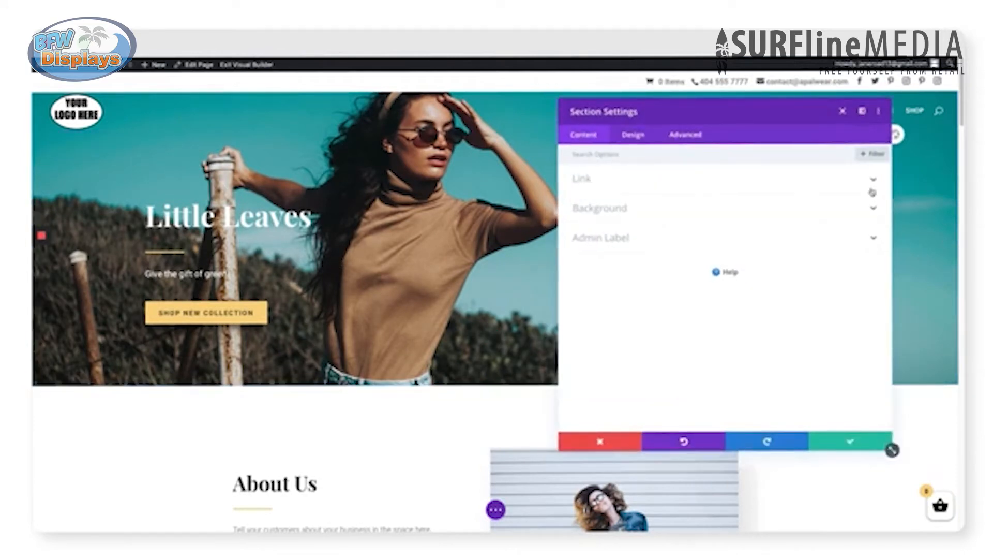
pyautogui.click(871, 211)
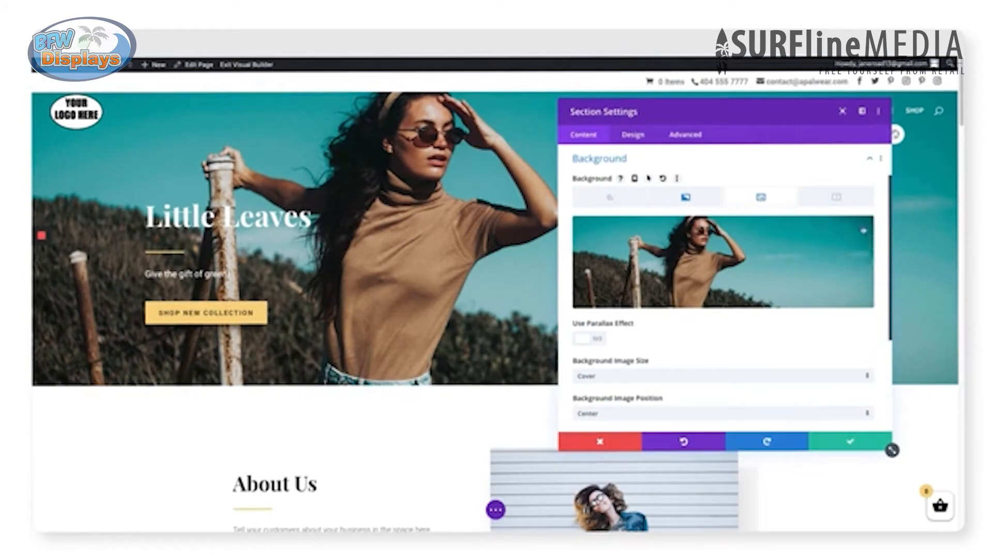
pyautogui.click(848, 229)
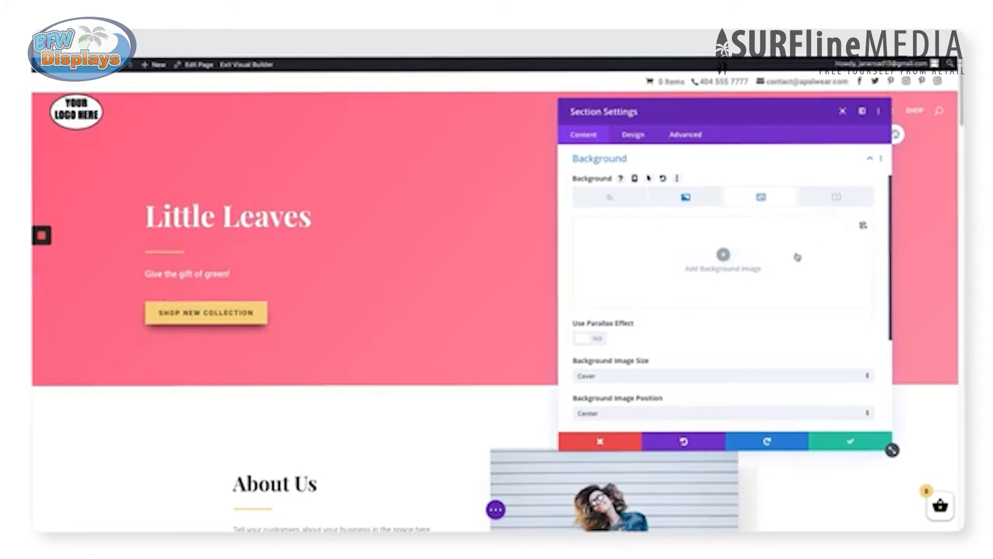
pyautogui.click(723, 256)
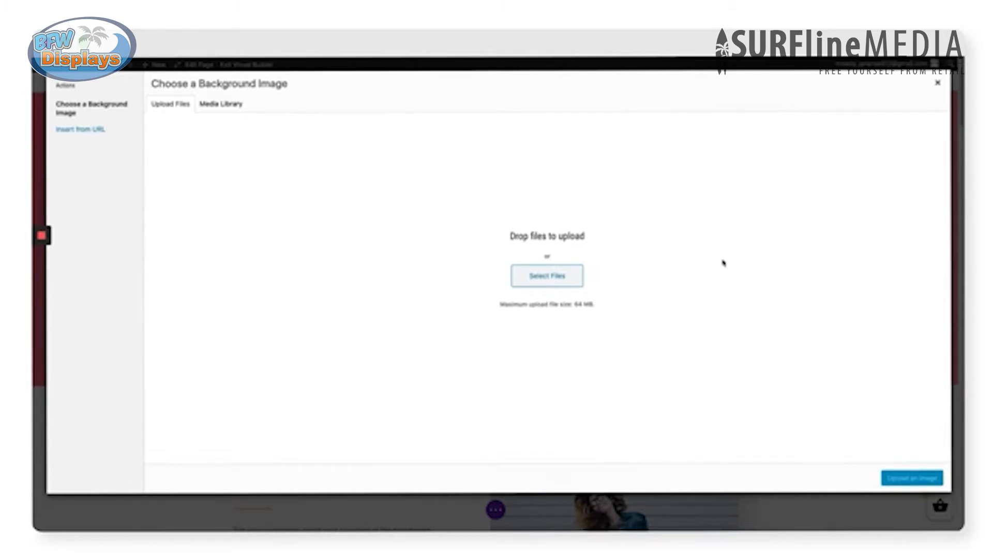
pyautogui.moveTo(775, 331); pyautogui.dragTo(747, 346)
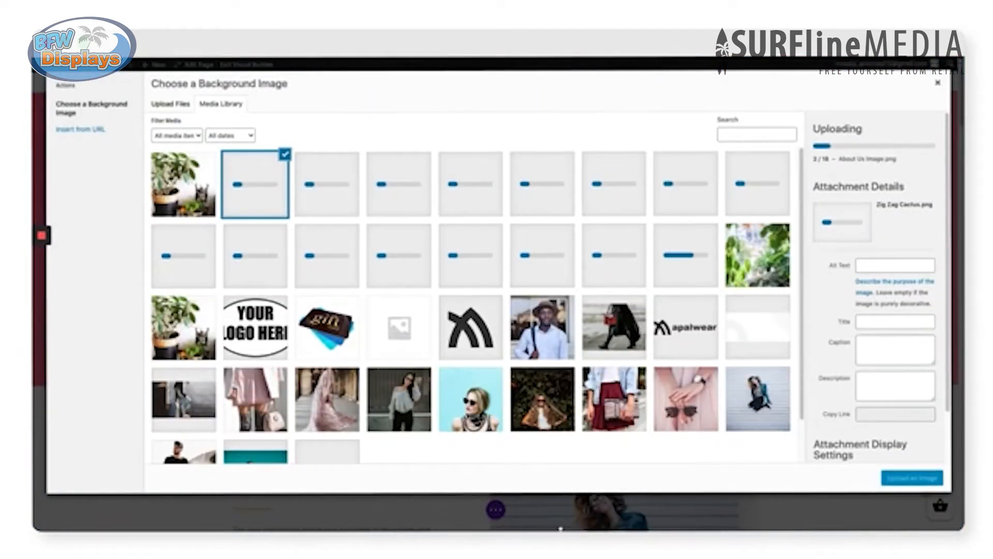
pyautogui.moveTo(557, 517)
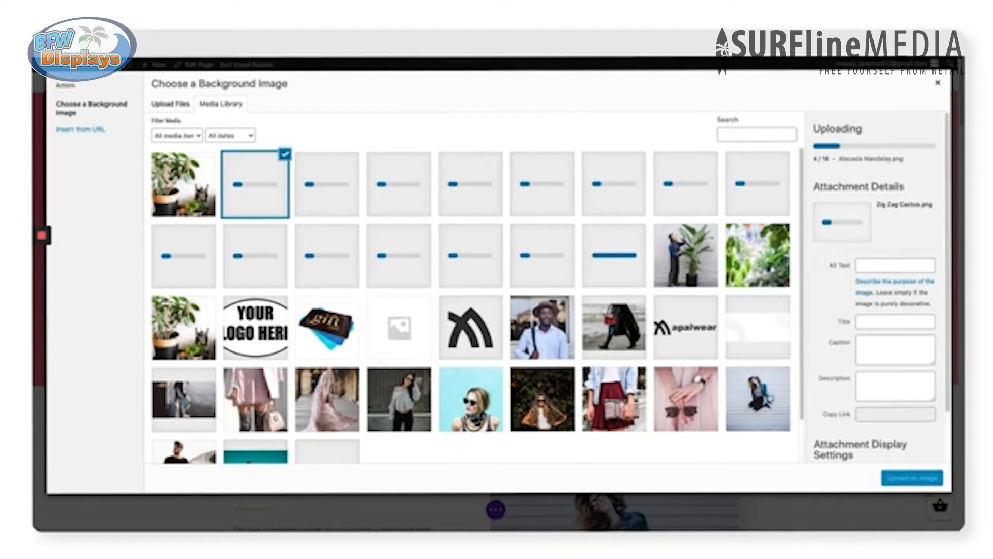
pyautogui.click(758, 399)
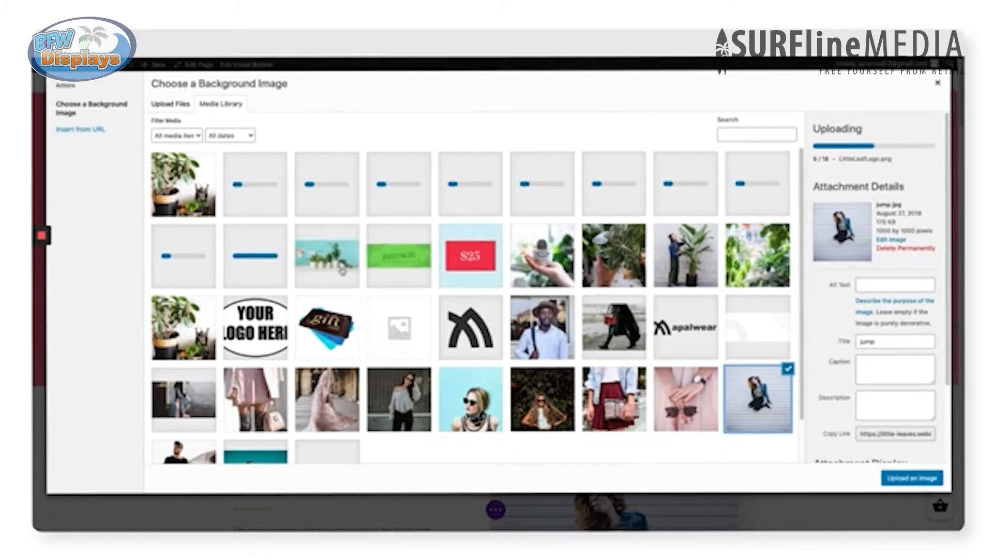
pyautogui.click(341, 269)
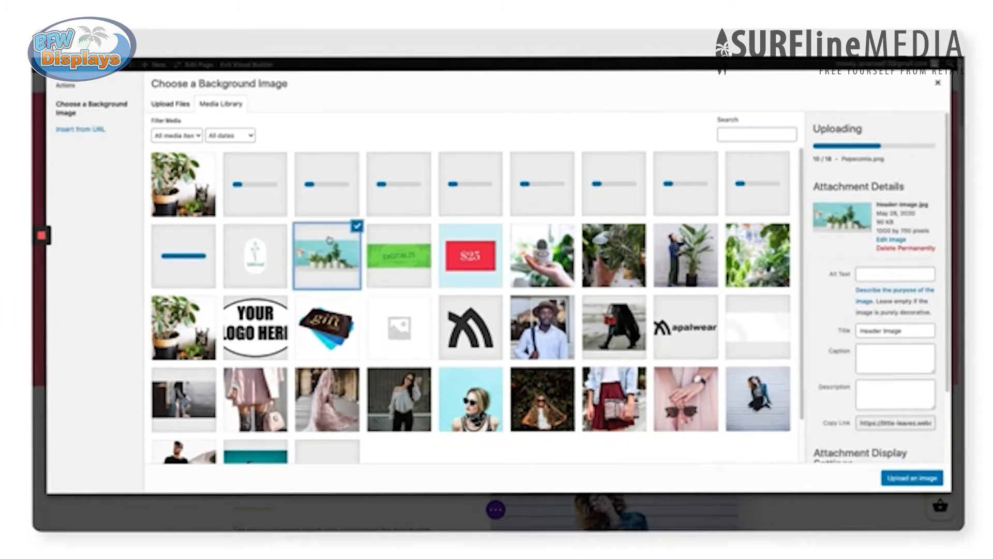
pyautogui.click(912, 478)
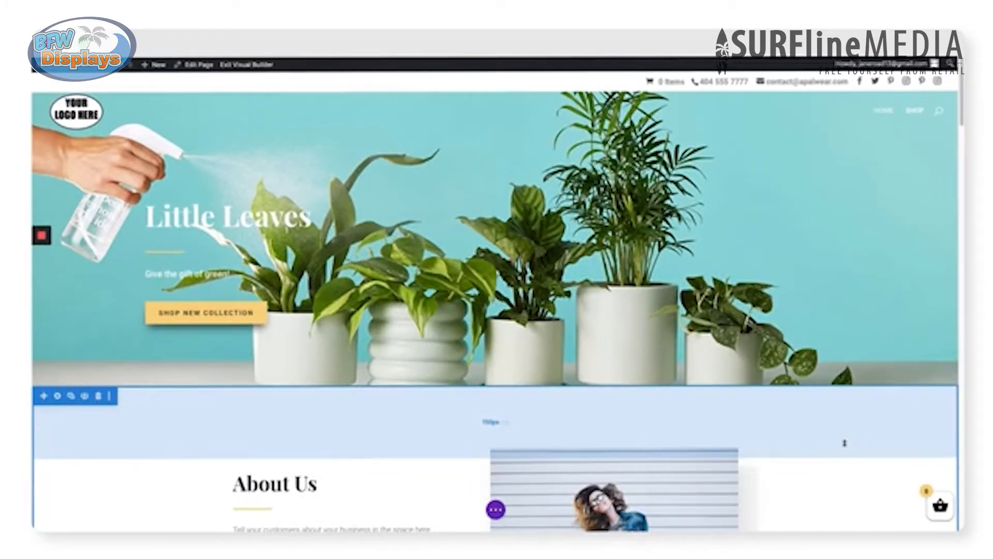
# Swap the About Us photo for the About Us Image of a person tending a plant.
pyautogui.scroll(-5, 805, 408)
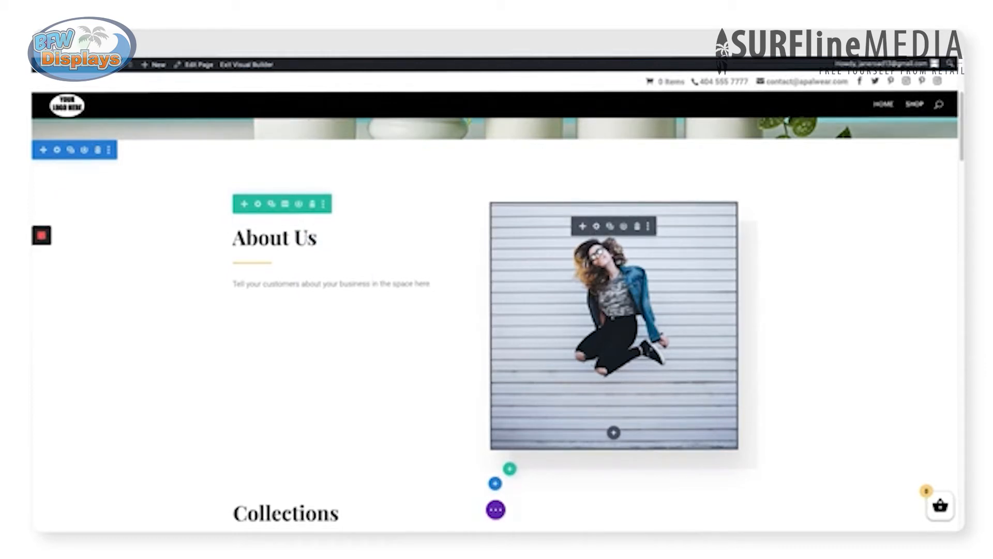
pyautogui.click(597, 226)
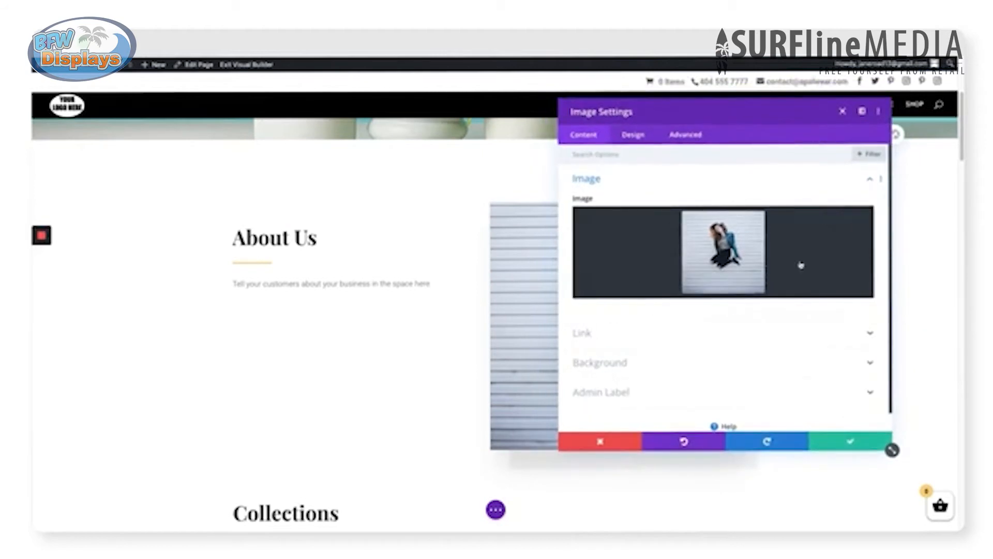
pyautogui.click(844, 221)
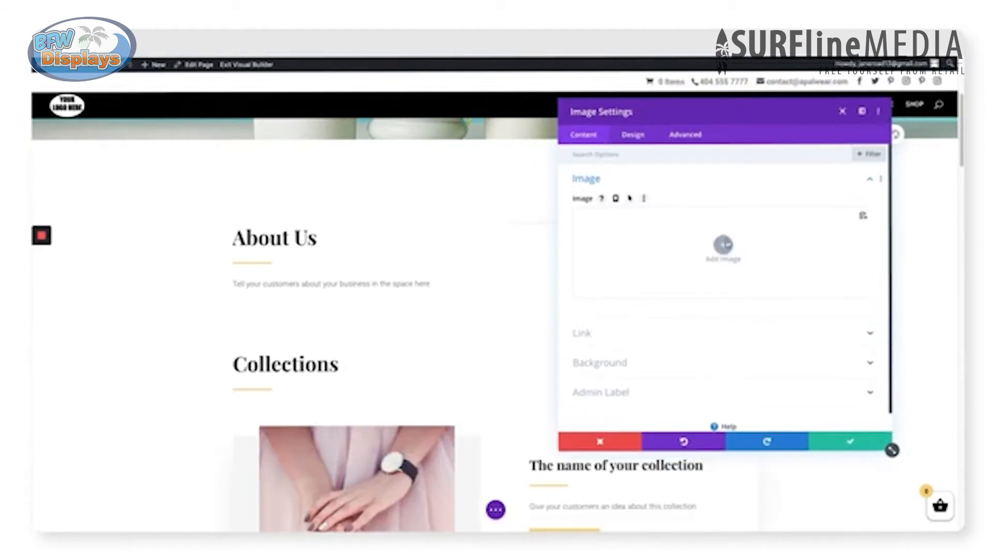
pyautogui.click(723, 243)
pyautogui.click(336, 261)
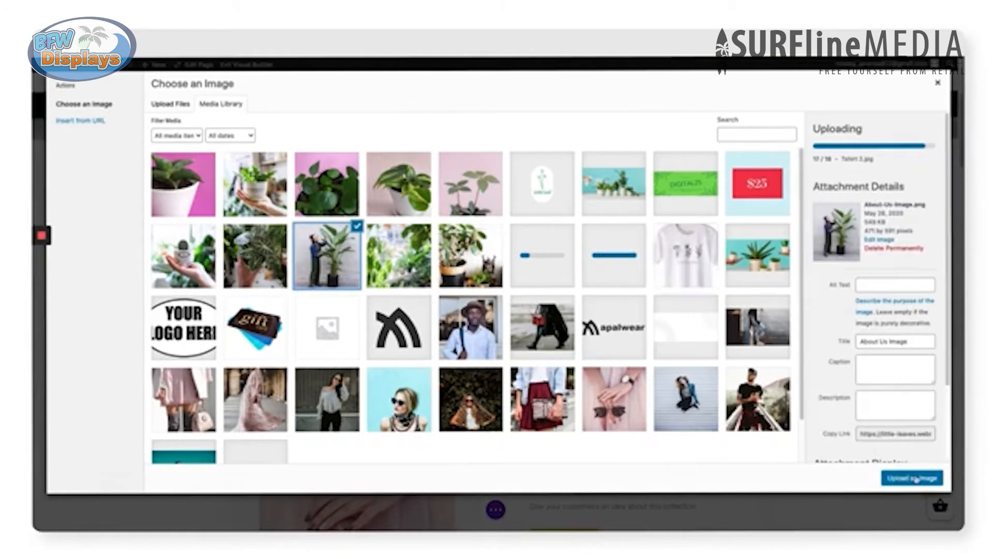
pyautogui.click(913, 478)
pyautogui.click(870, 444)
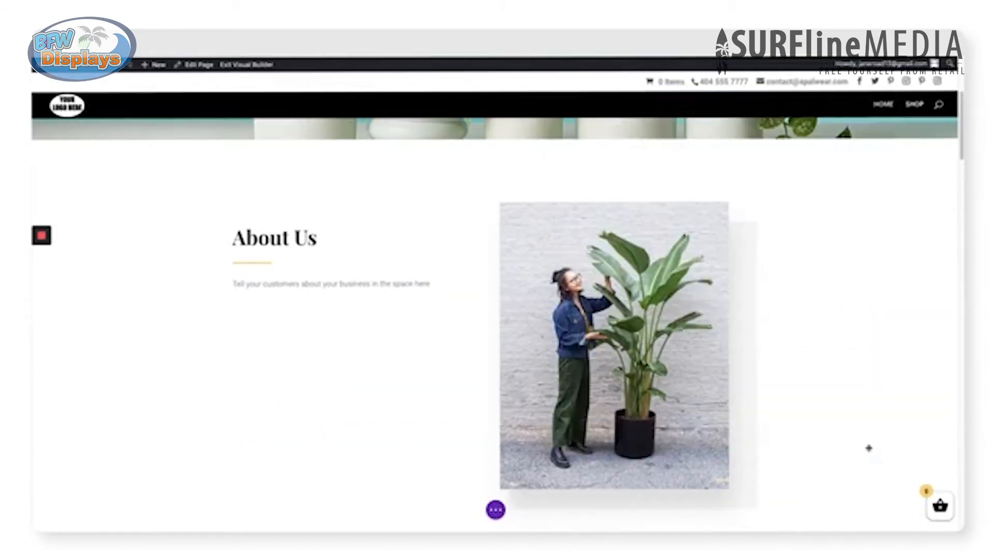
# Save the page edits in the builder.
pyautogui.scroll(5, 869, 447)
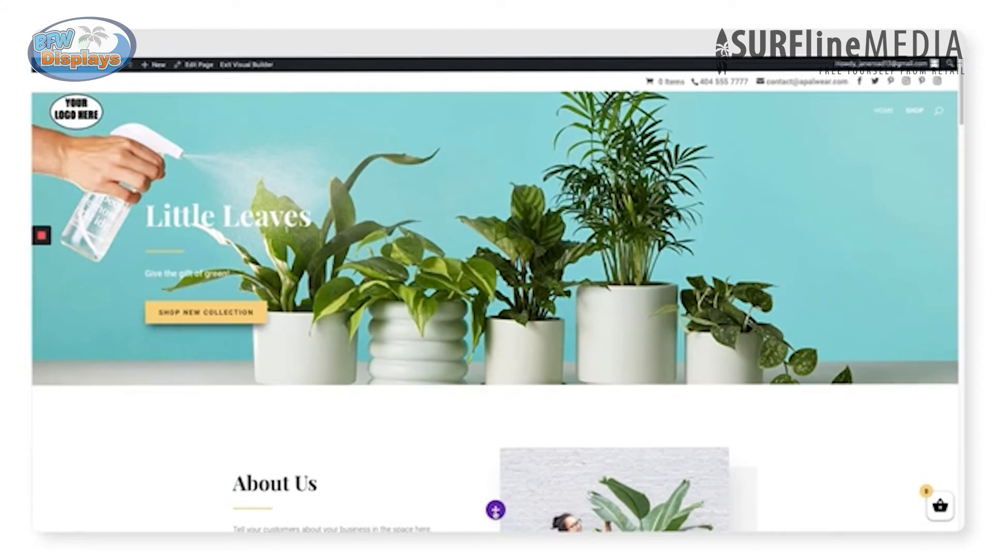
pyautogui.click(495, 510)
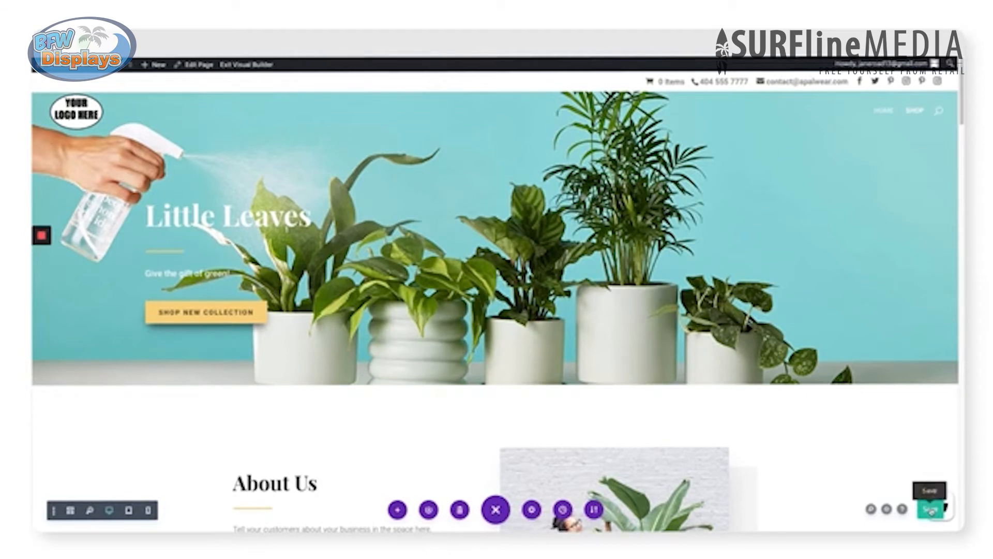
pyautogui.click(931, 511)
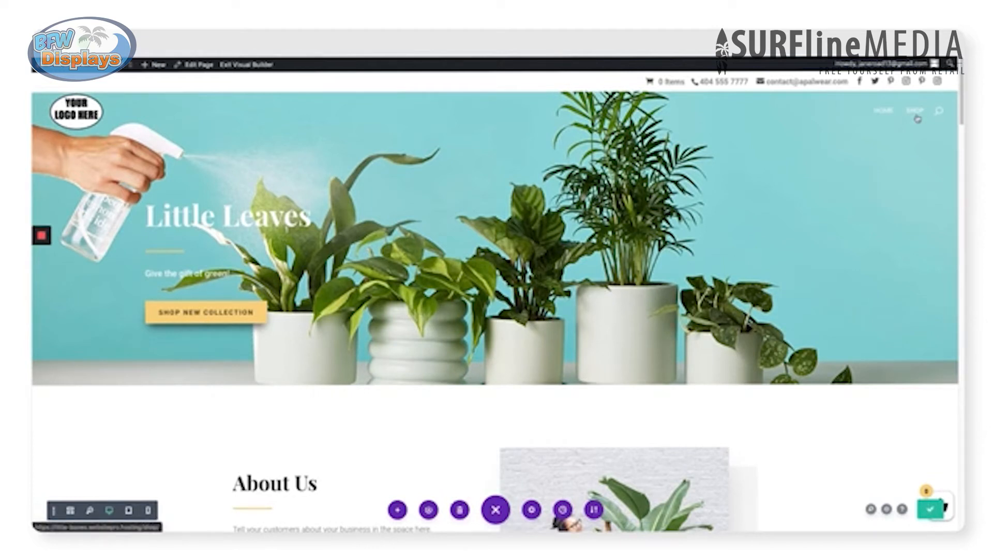
# Exit the builder, view the Shop page, and go to the WordPress Dashboard.
pyautogui.click(248, 65)
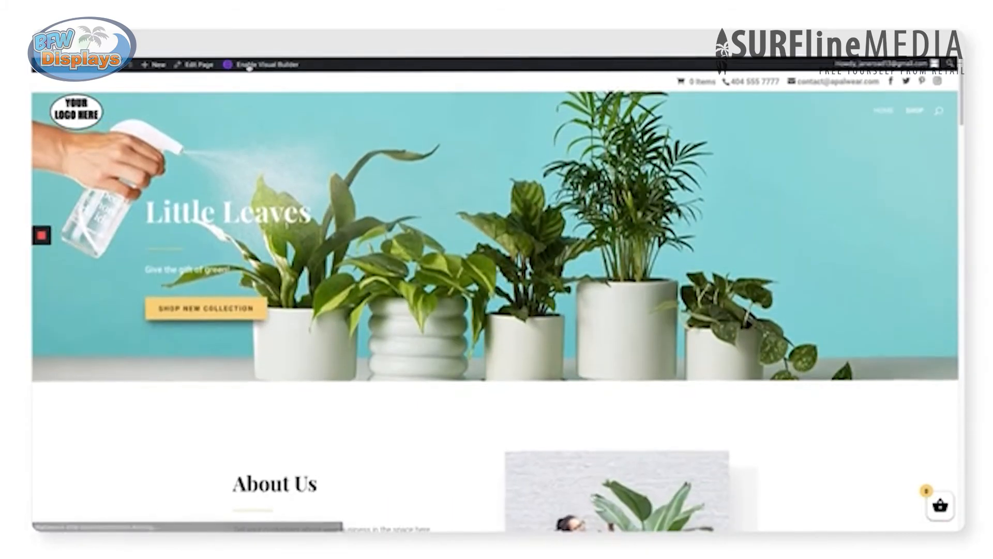
pyautogui.click(912, 111)
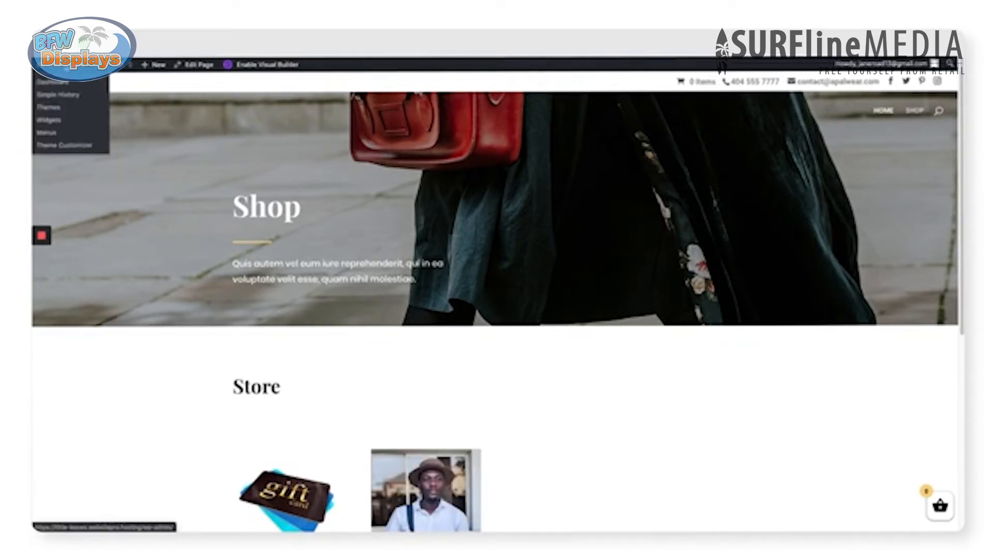
pyautogui.click(65, 70)
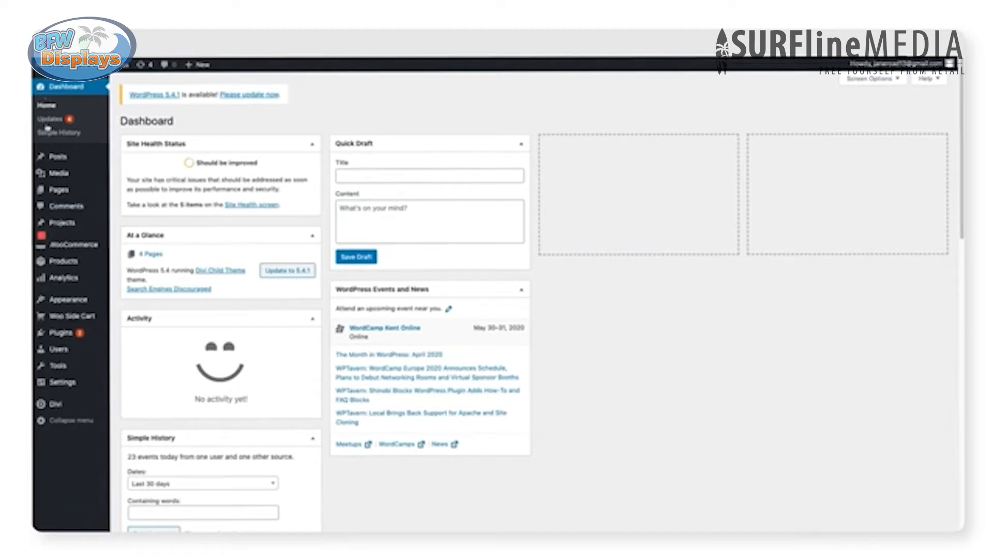
# Set LittleLeafLogo from the media library as the Divi logo and save the theme options.
pyautogui.moveTo(70, 410)
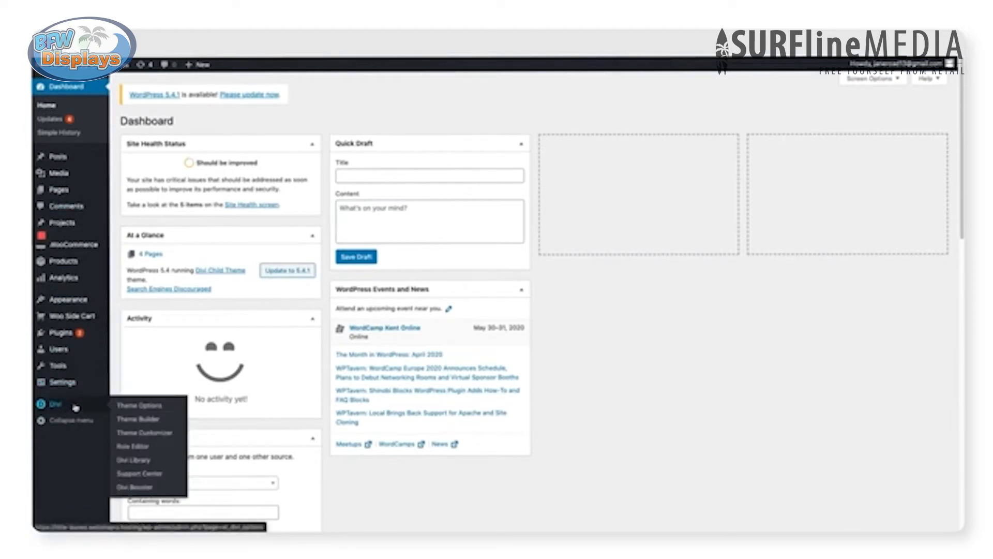
pyautogui.click(52, 406)
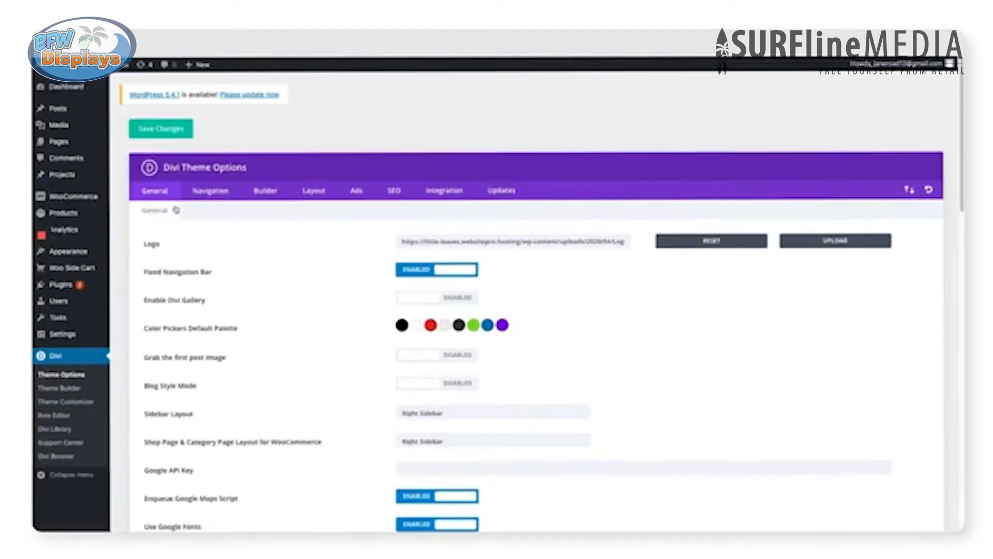
pyautogui.moveTo(143, 243); pyautogui.dragTo(898, 251)
pyautogui.click(648, 251)
pyautogui.click(843, 246)
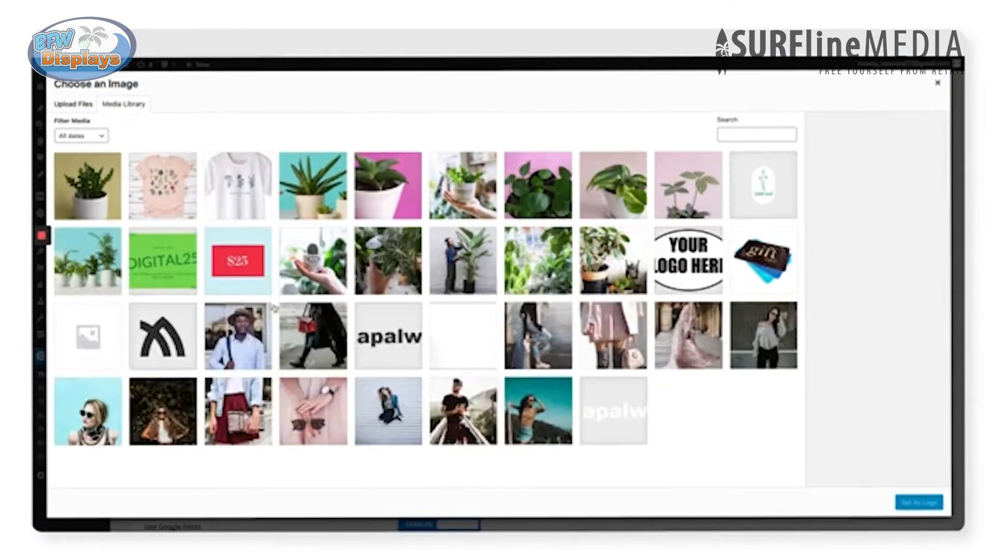
pyautogui.click(800, 182)
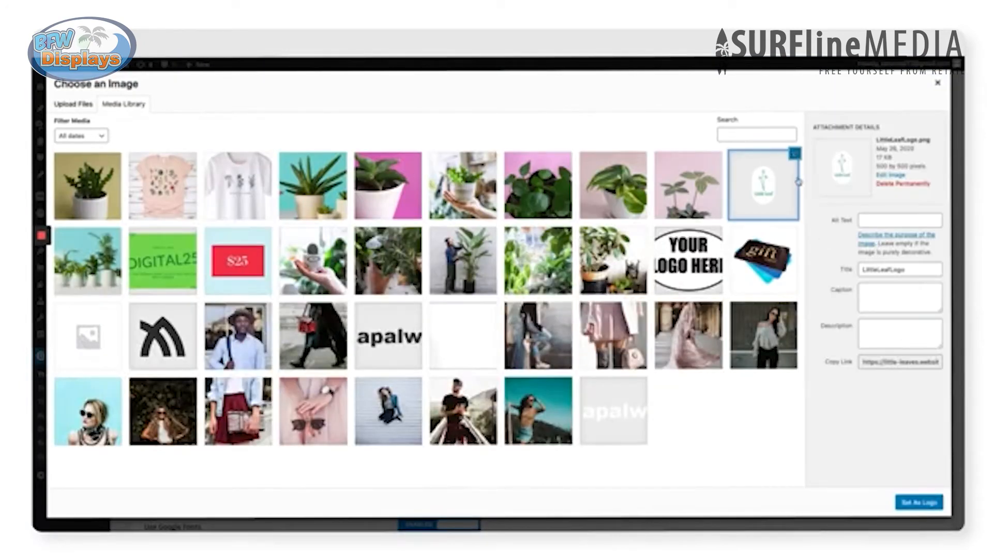
pyautogui.click(920, 505)
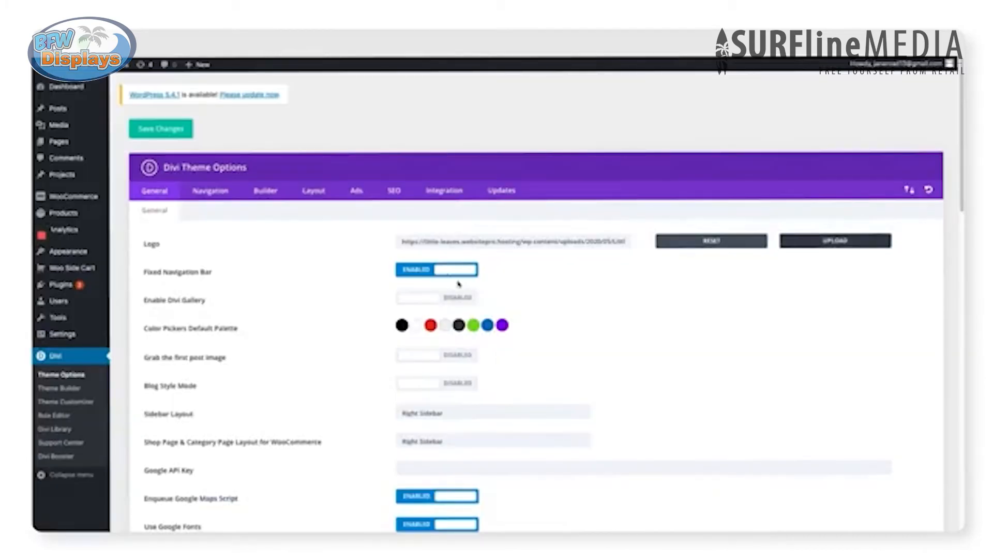
pyautogui.scroll(-8, 374, 306)
pyautogui.scroll(-10, 374, 306)
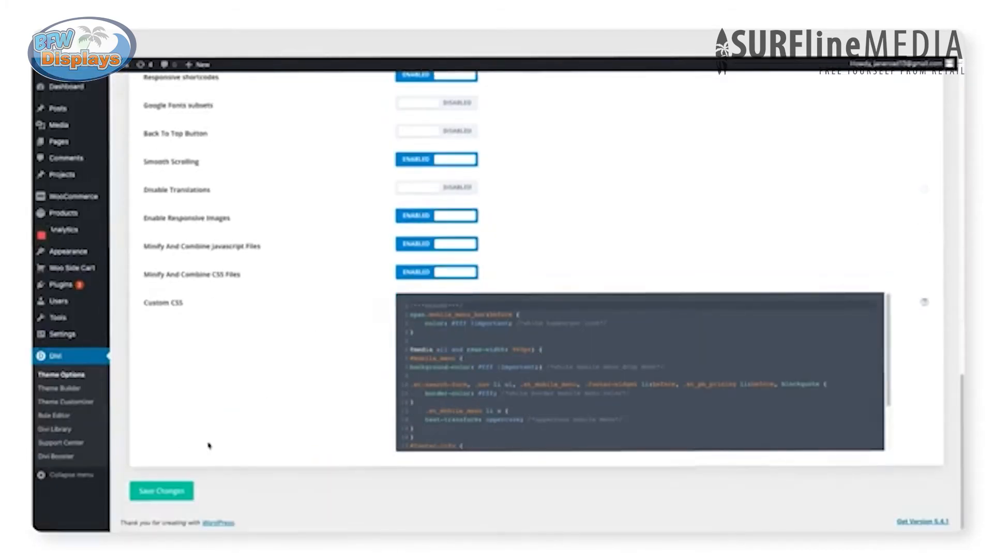
pyautogui.click(170, 491)
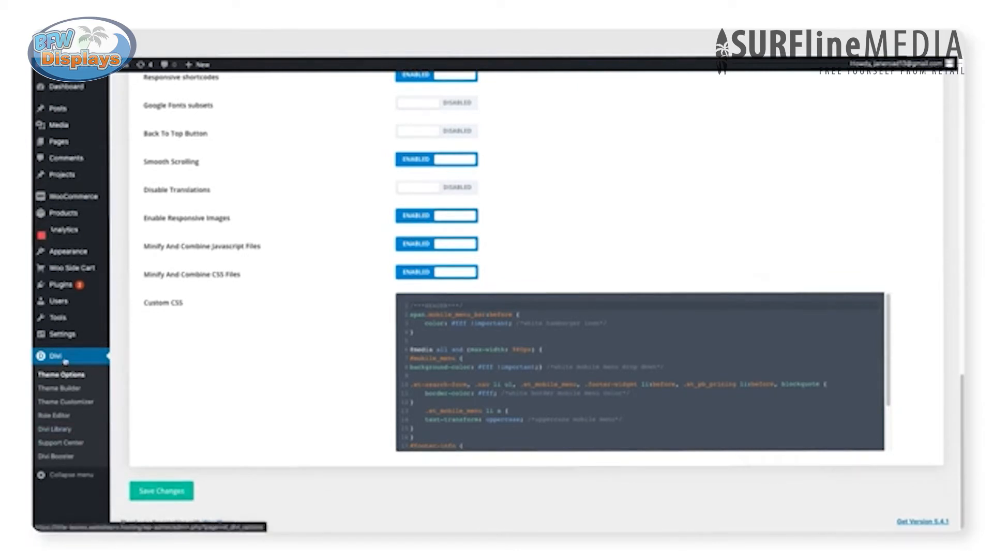
# In the Customizer's Header Elements, replace the header phone number with the store's number.
pyautogui.click(70, 405)
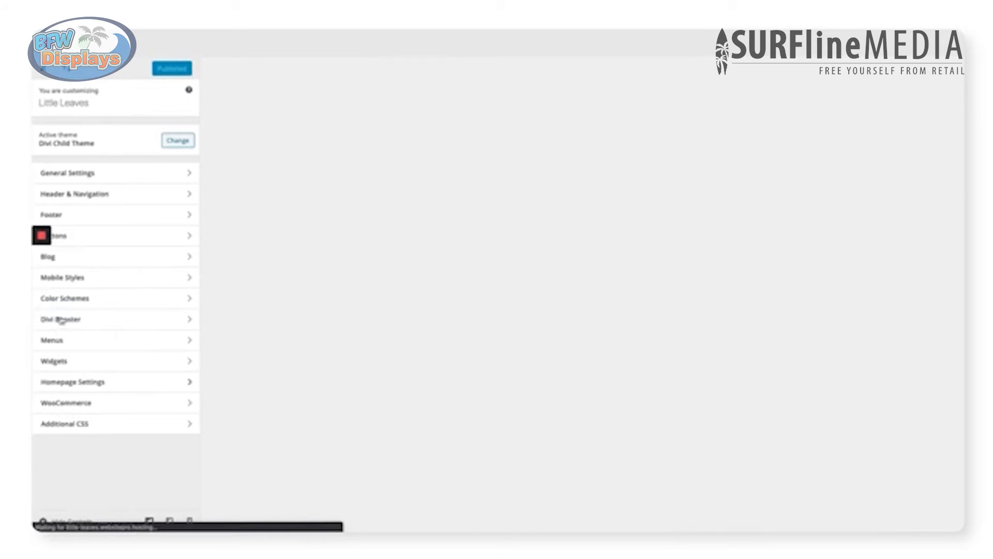
pyautogui.click(96, 193)
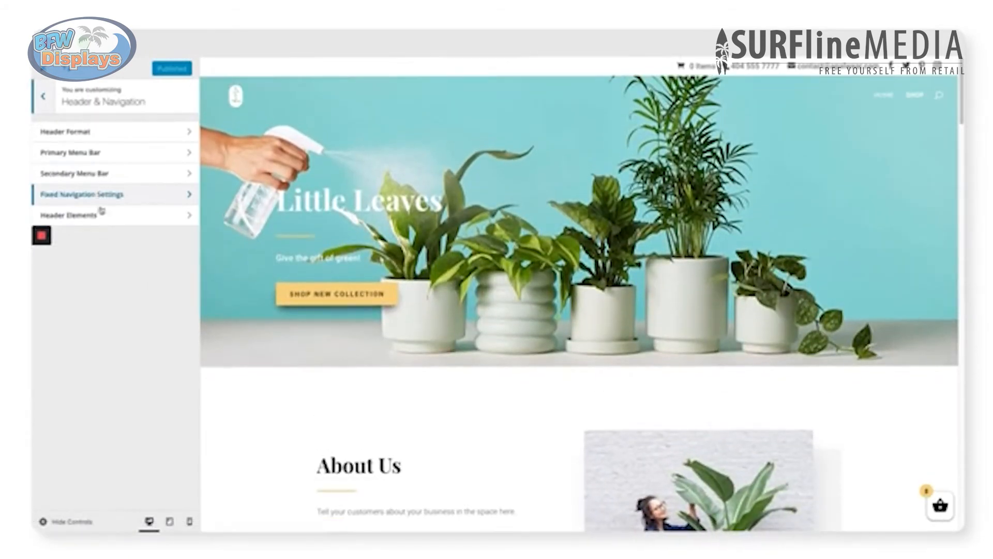
pyautogui.click(102, 212)
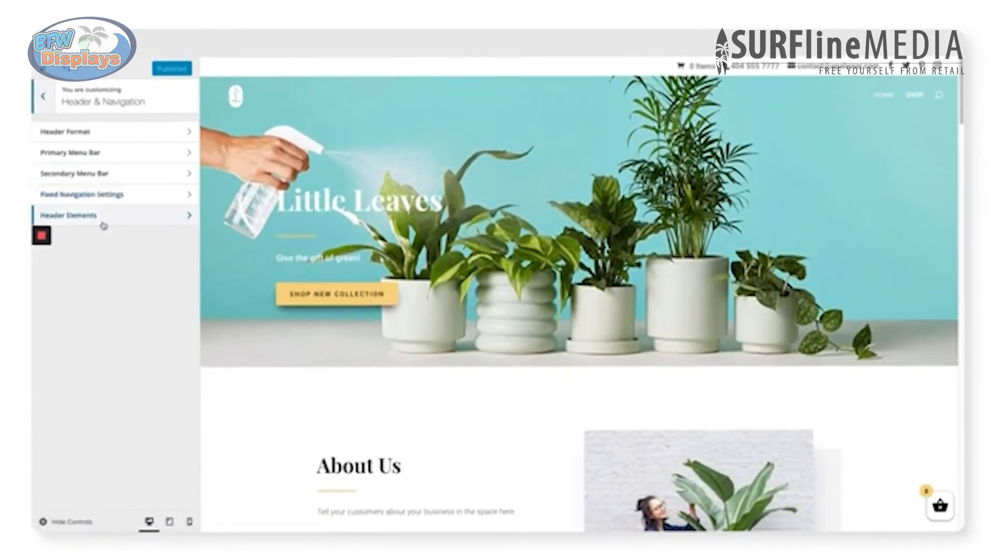
pyautogui.tripleClick(119, 188)
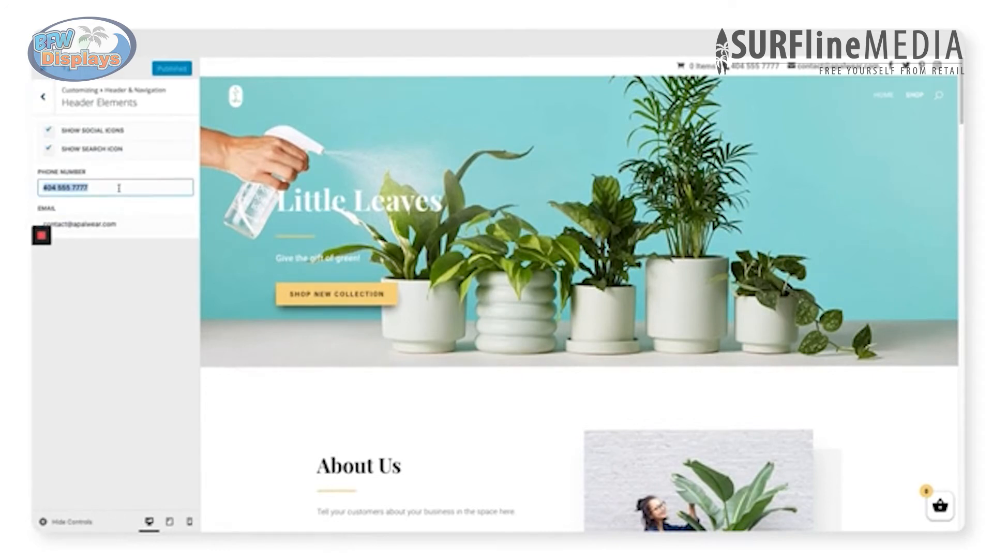
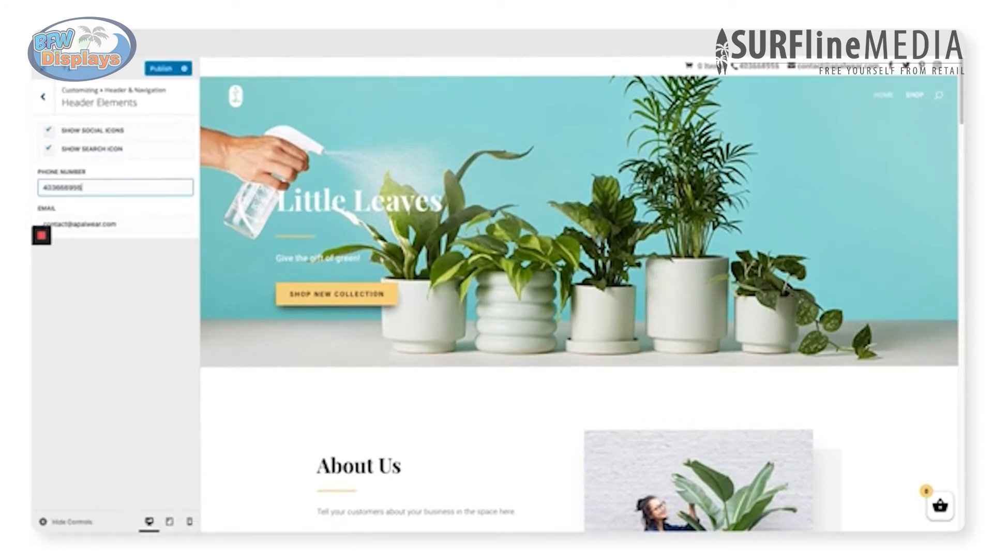
# Replace the header e-mail with the Little Leaves store address and publish the changes.
pyautogui.tripleClick(135, 227)
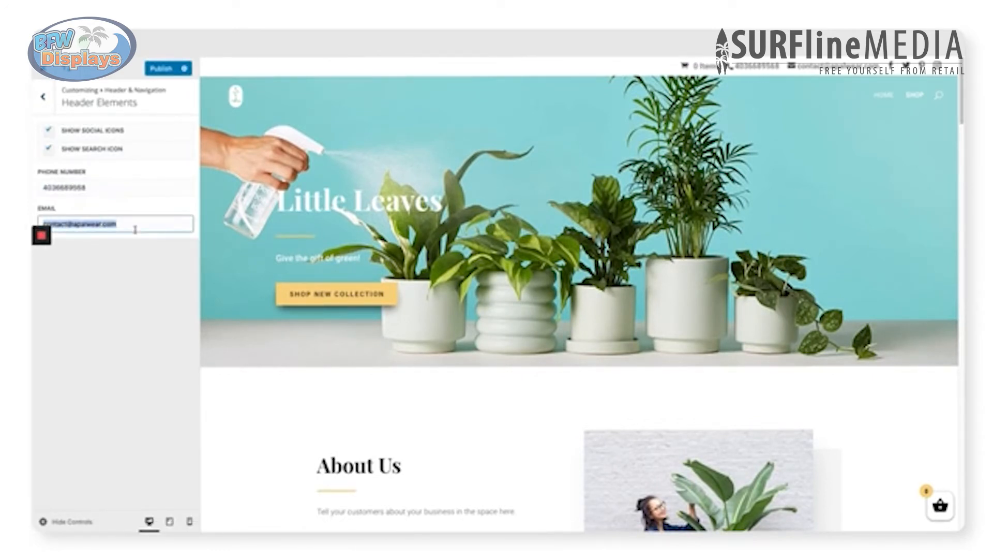
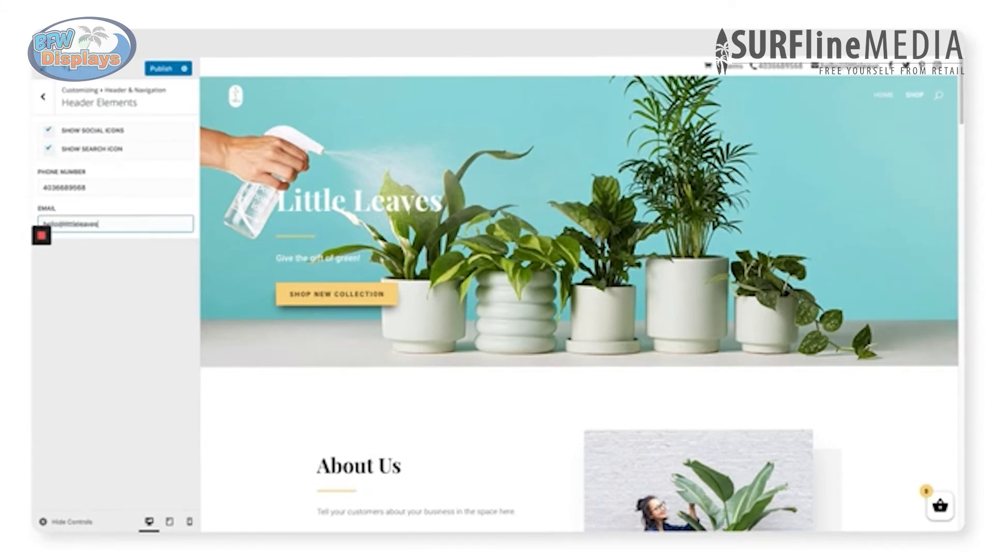
pyautogui.click(163, 267)
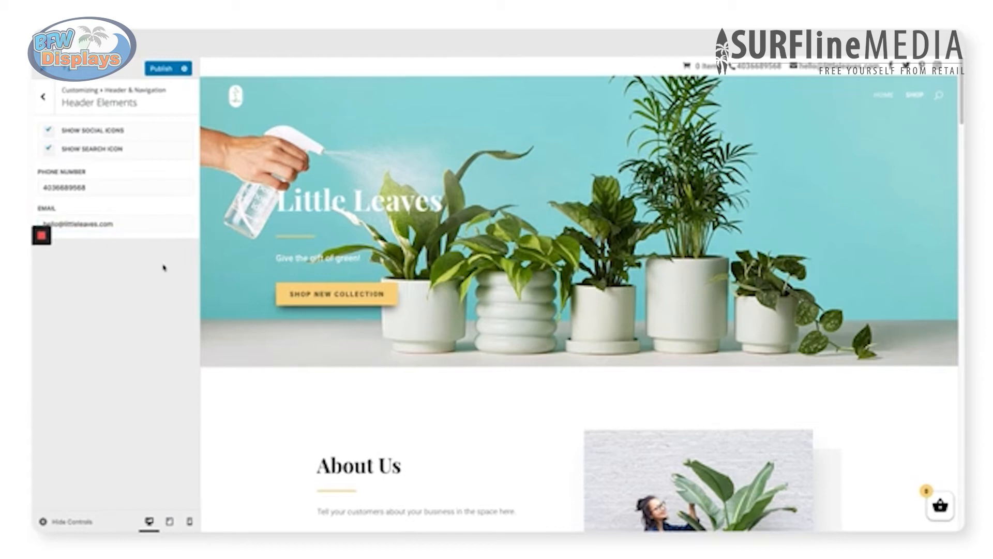
pyautogui.click(160, 68)
# Close the Customizer and relaunch the setup wizard from WooCommerce Settings > Help.
pyautogui.click(41, 70)
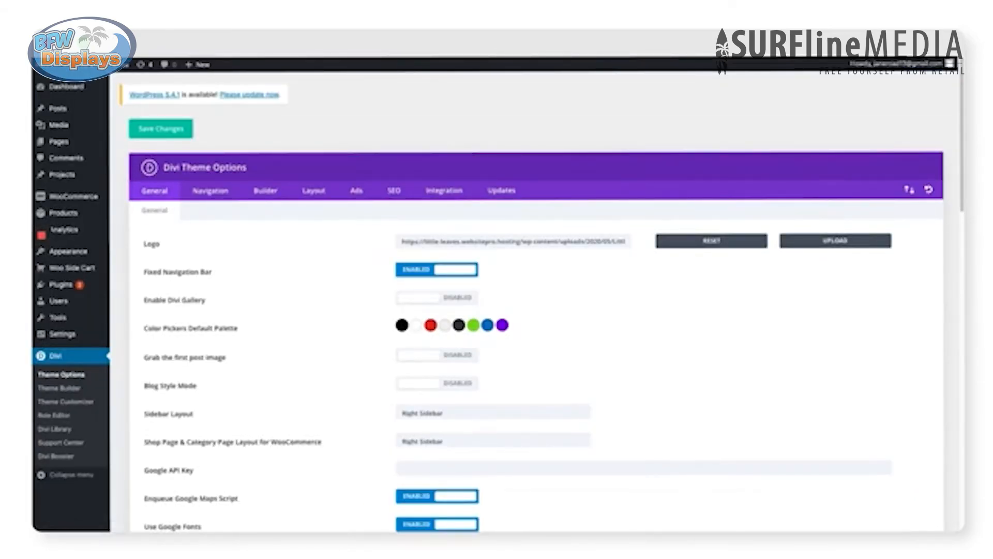
pyautogui.moveTo(73, 202)
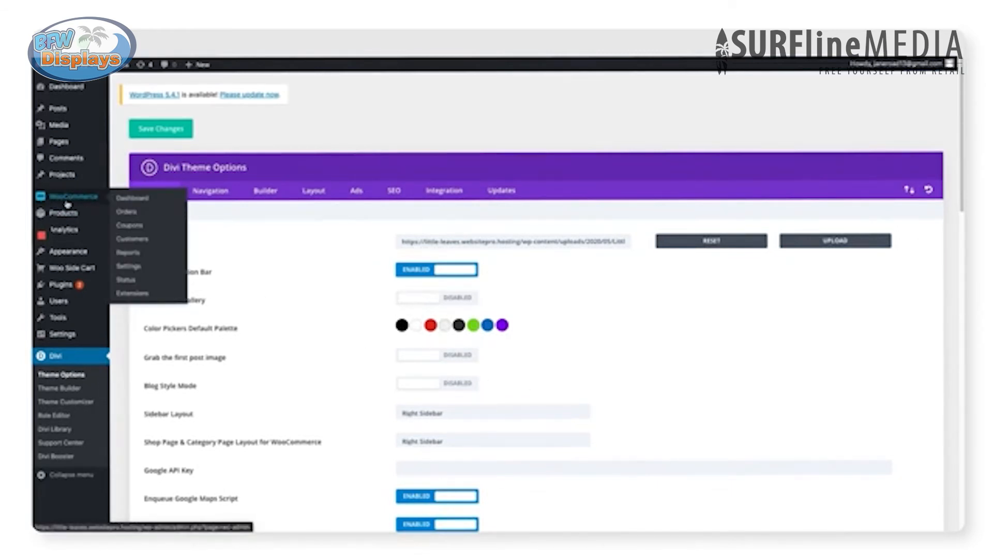
pyautogui.click(67, 202)
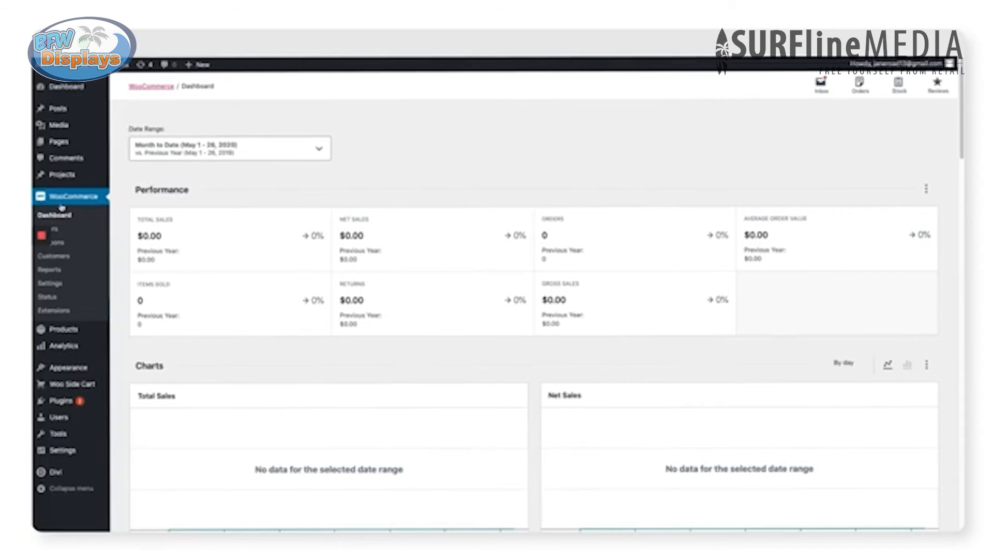
pyautogui.click(60, 290)
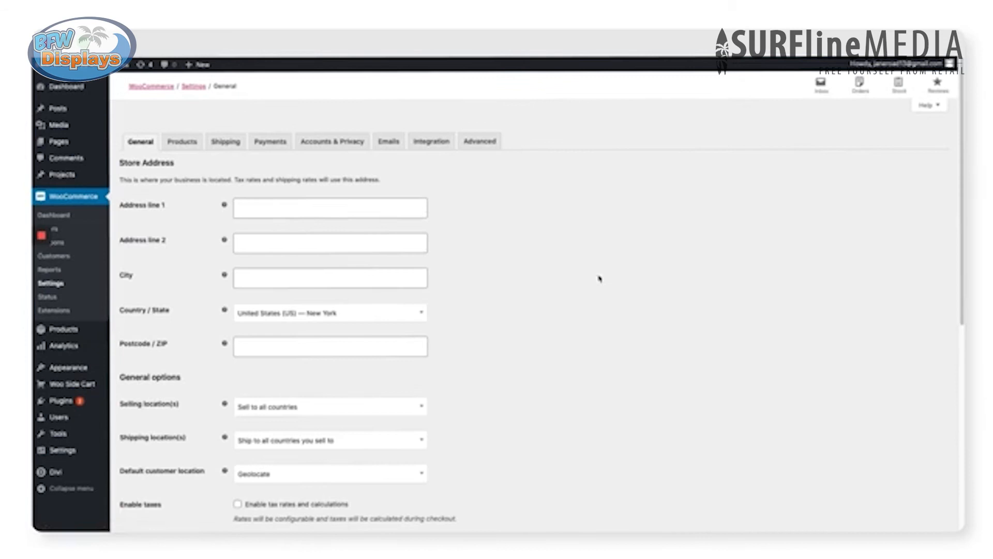
pyautogui.click(929, 106)
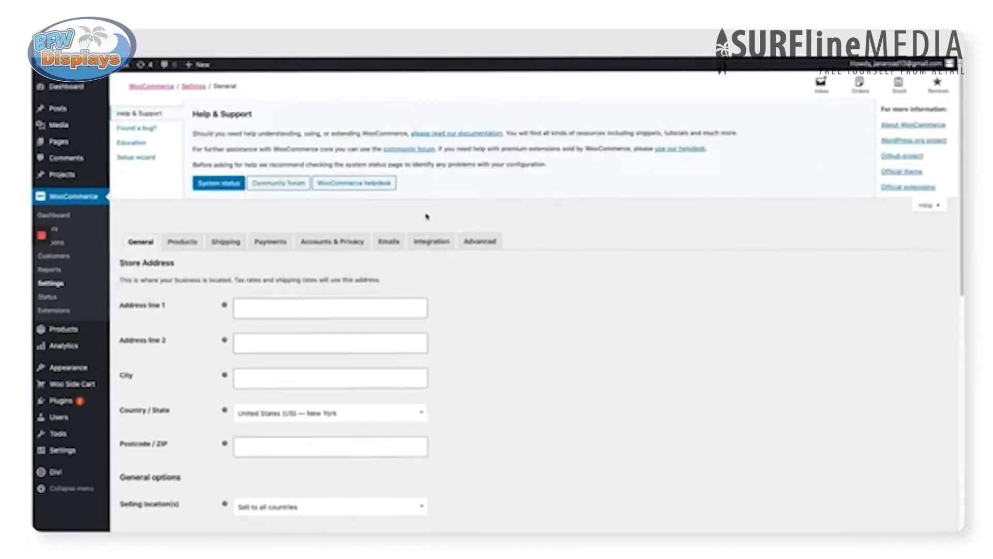
pyautogui.click(151, 158)
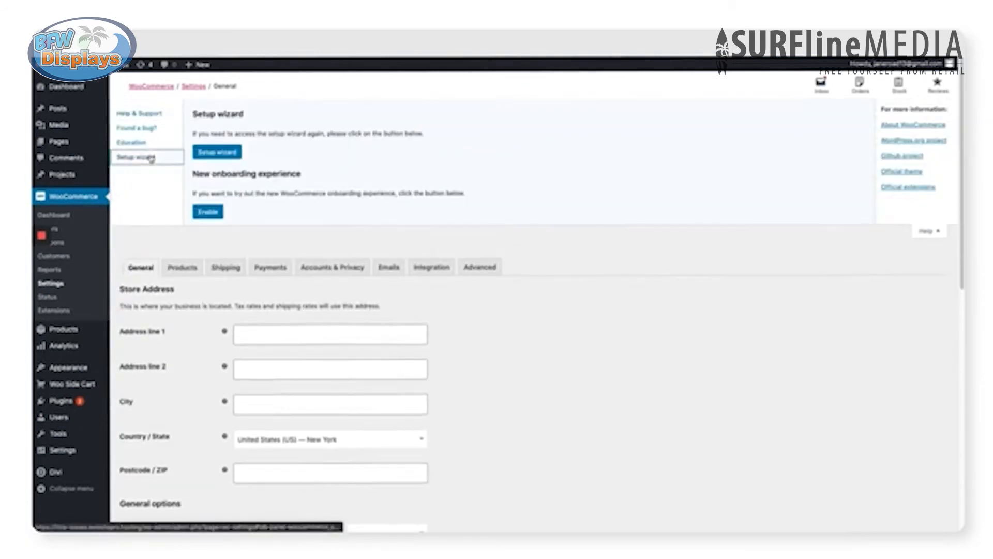
pyautogui.click(215, 155)
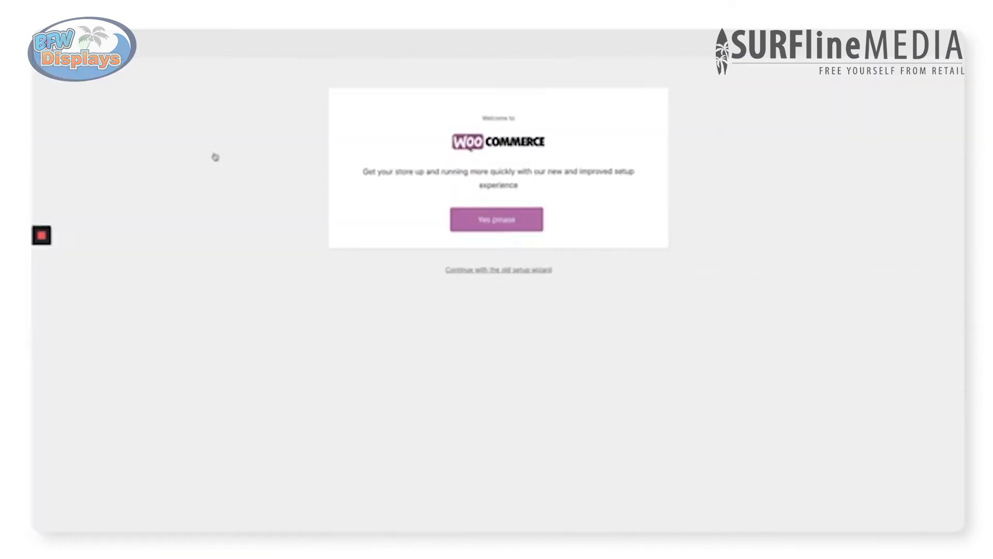
# Accept the new setup experience, allow usage tracking, and activate Jetpack & WooCommerce Services.
pyautogui.click(492, 231)
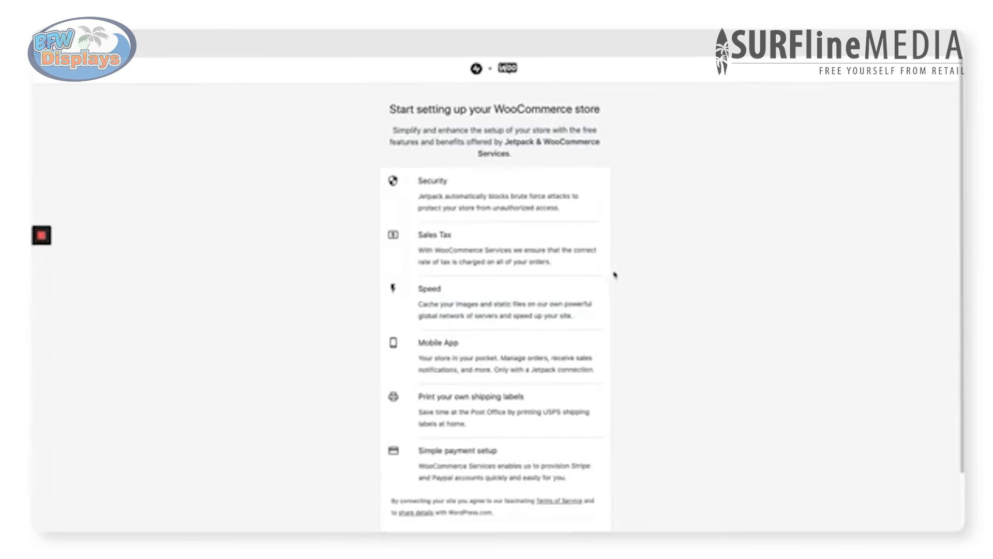
pyautogui.scroll(-2, 649, 297)
pyautogui.click(492, 484)
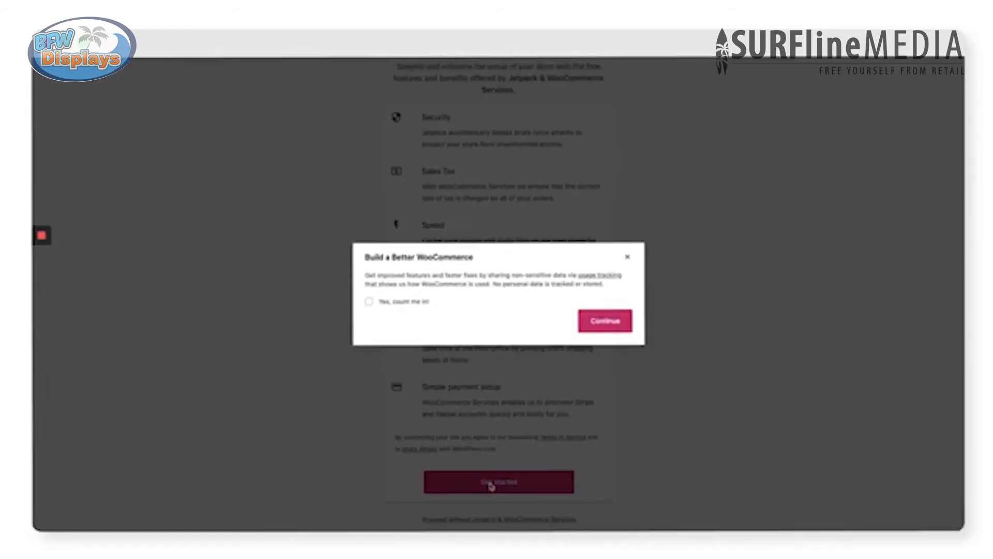
pyautogui.click(621, 323)
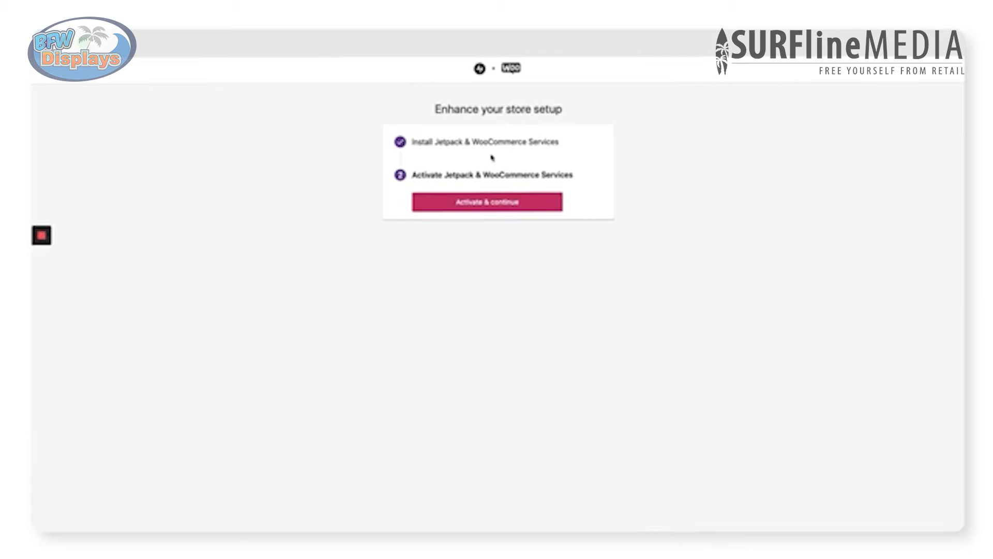
pyautogui.click(496, 205)
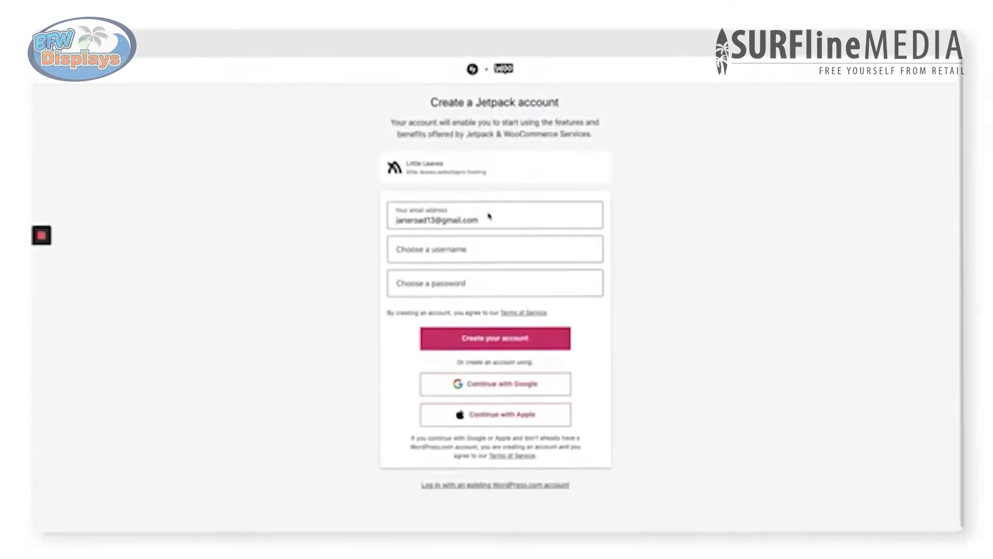
# Create a Jetpack account with a username and password, then approve connecting the store.
pyautogui.click(470, 248)
pyautogui.click(503, 284)
pyautogui.write('••••••••••')
pyautogui.click(542, 346)
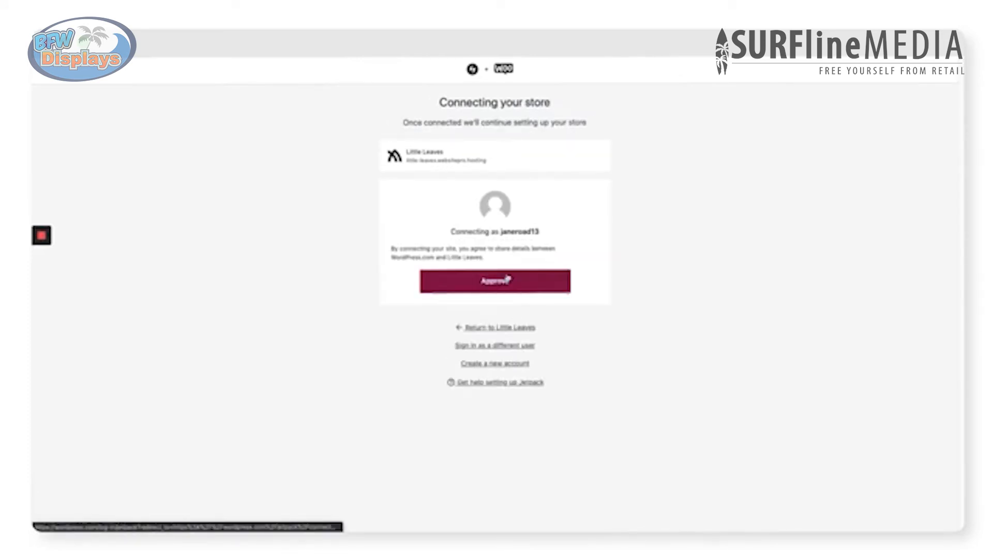
pyautogui.click(505, 281)
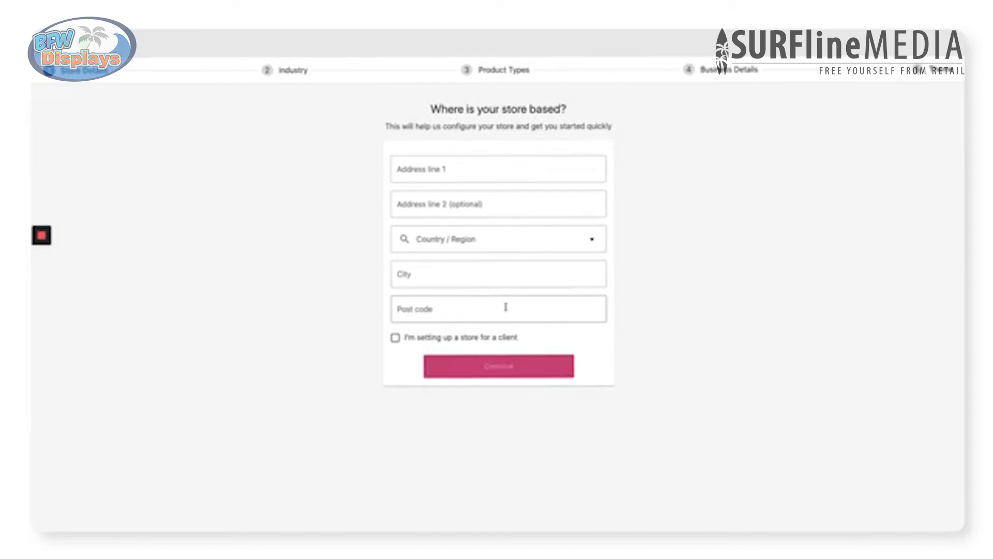
# Fill the store address from the saved autofill entry and continue to the Industry step.
pyautogui.click(467, 169)
pyautogui.click(468, 196)
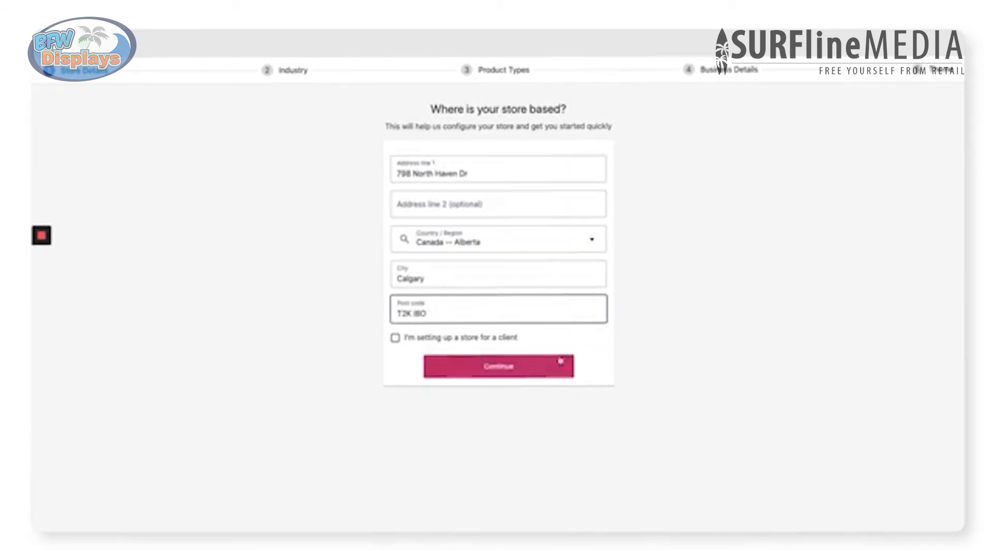
pyautogui.click(533, 368)
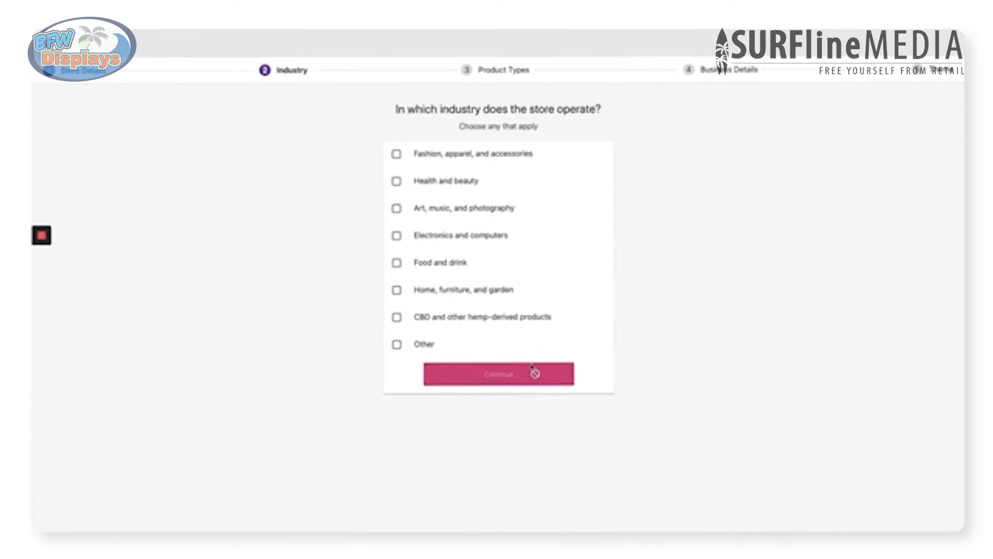
# Set the industry to Other ('Plants') and product types to physical and downloadable.
pyautogui.click(422, 348)
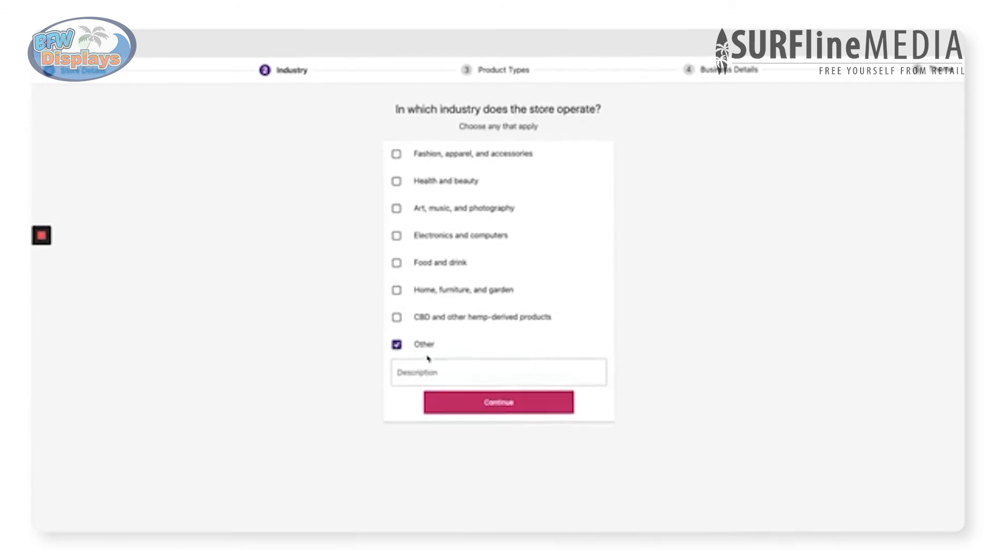
pyautogui.click(442, 378)
pyautogui.write('Plants')
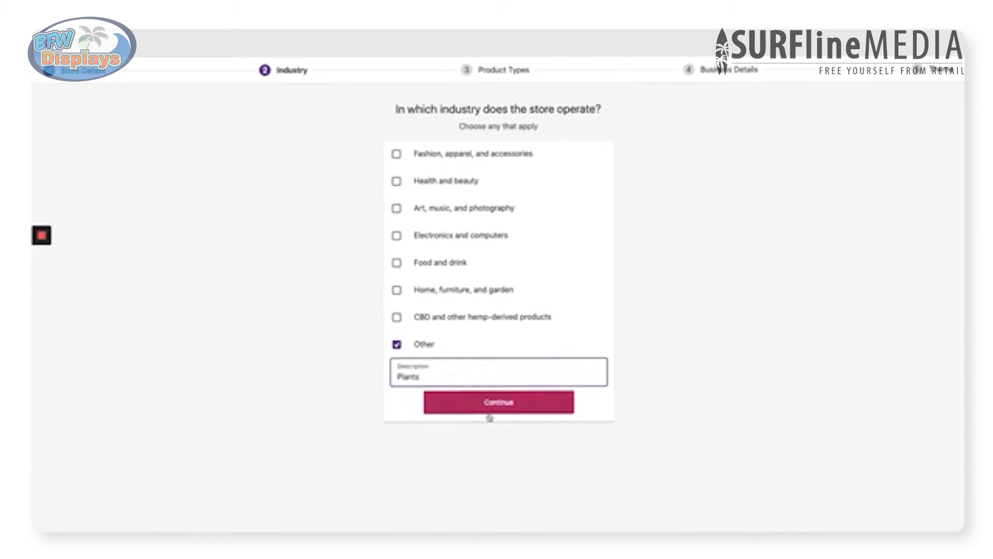
pyautogui.click(494, 405)
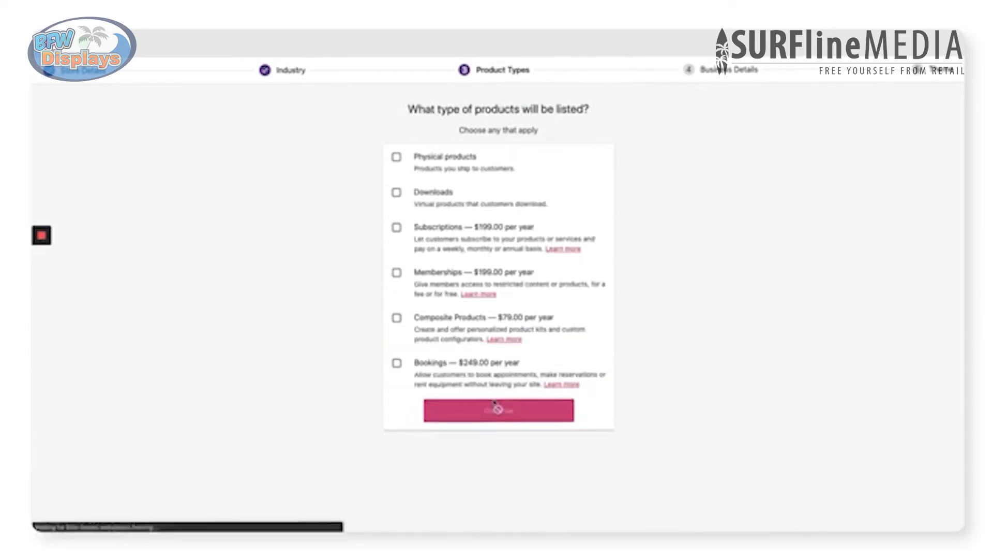
pyautogui.click(396, 158)
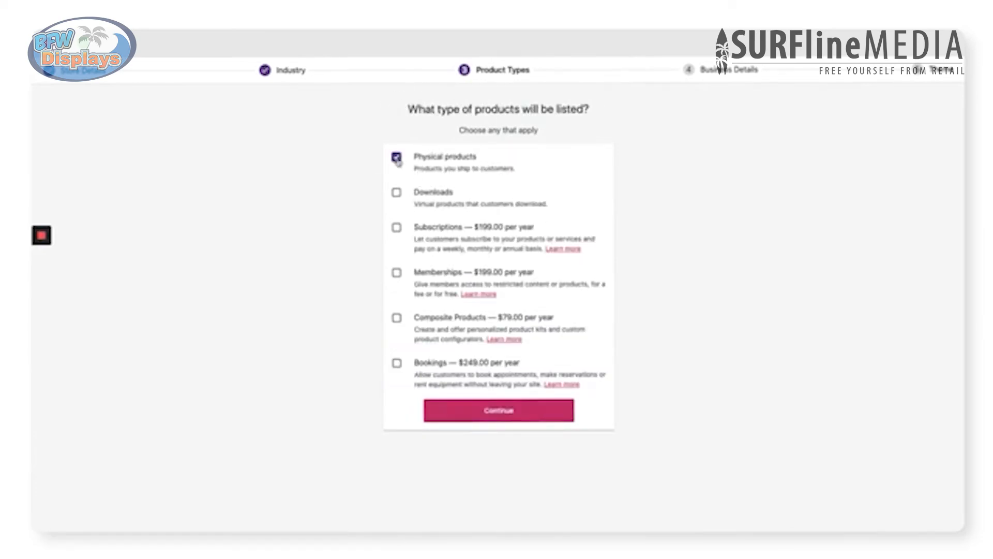
pyautogui.click(396, 192)
pyautogui.click(494, 412)
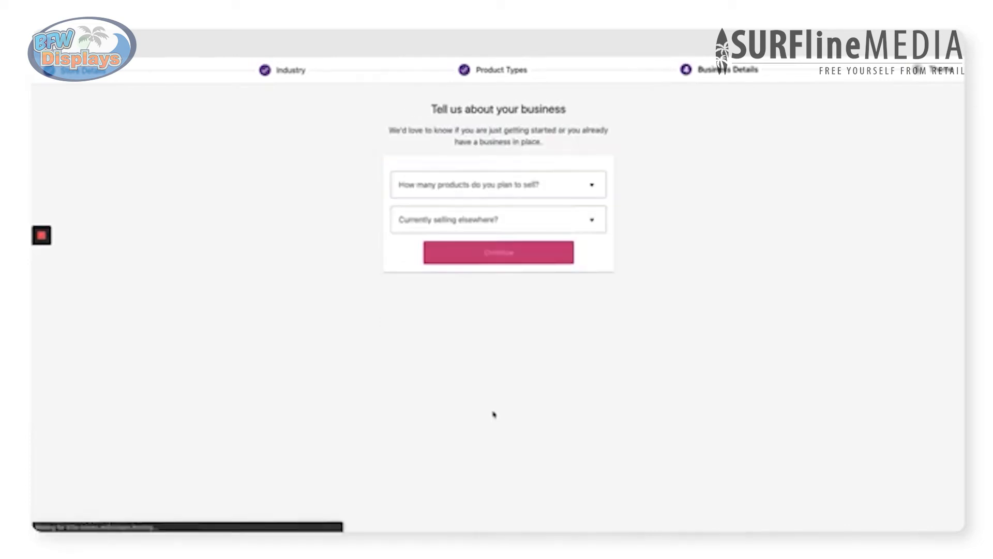
# Set business details: 11–100 products, selling in physical stores, $3,000.00–$13,000.00 annual revenue.
pyautogui.click(522, 186)
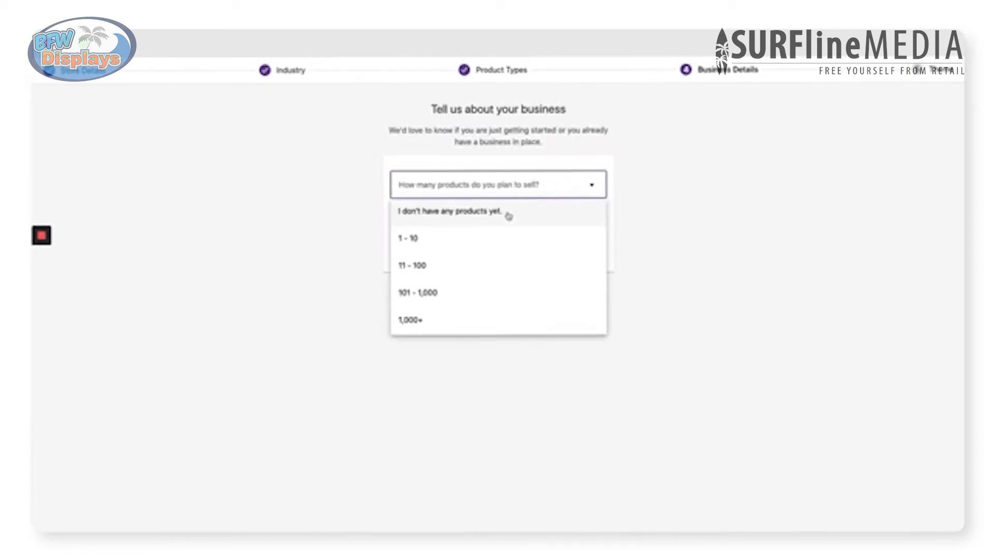
pyautogui.click(463, 268)
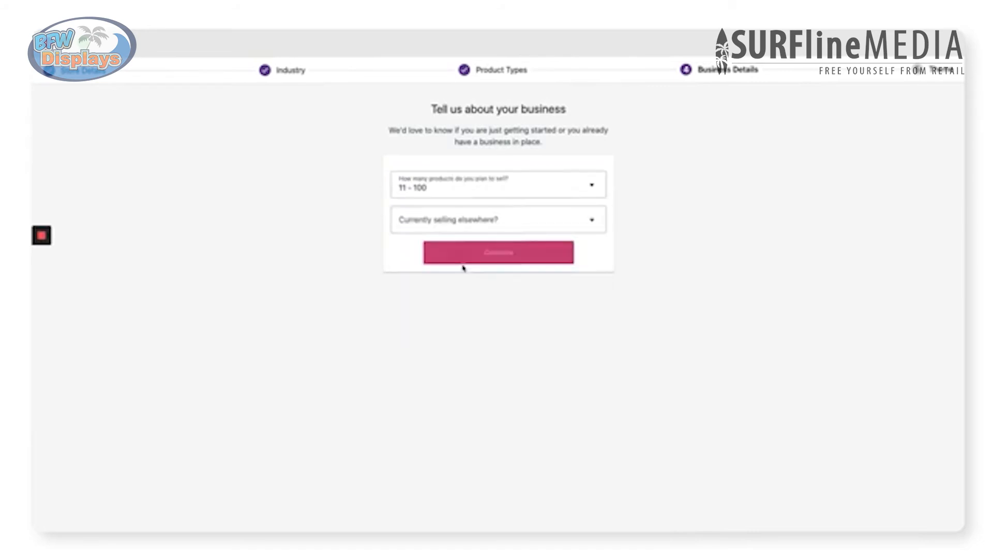
pyautogui.click(494, 220)
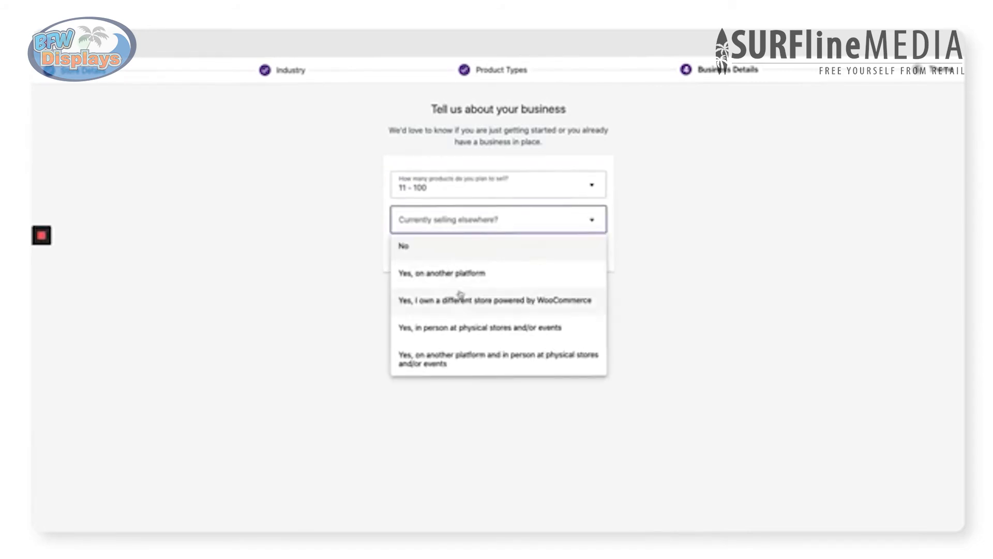
pyautogui.click(463, 329)
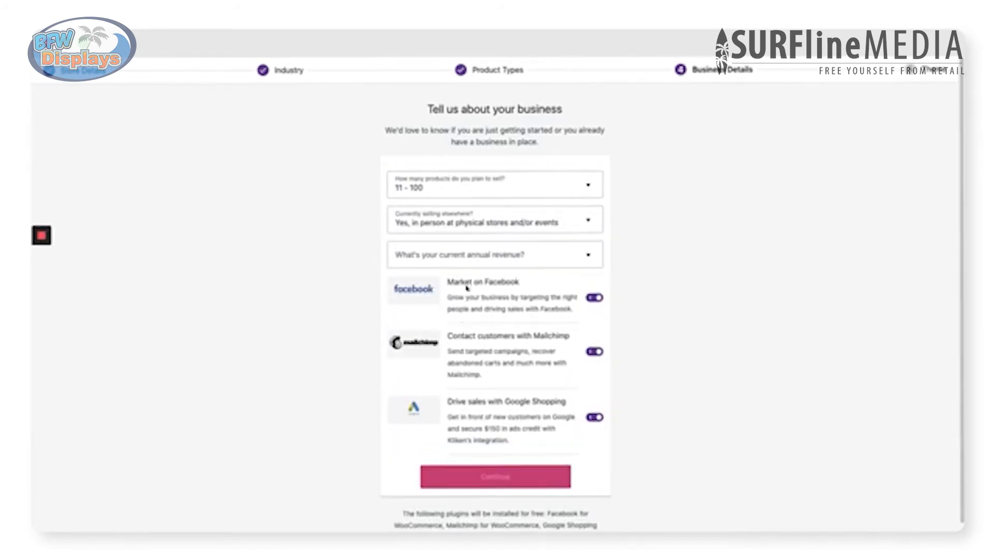
pyautogui.click(495, 258)
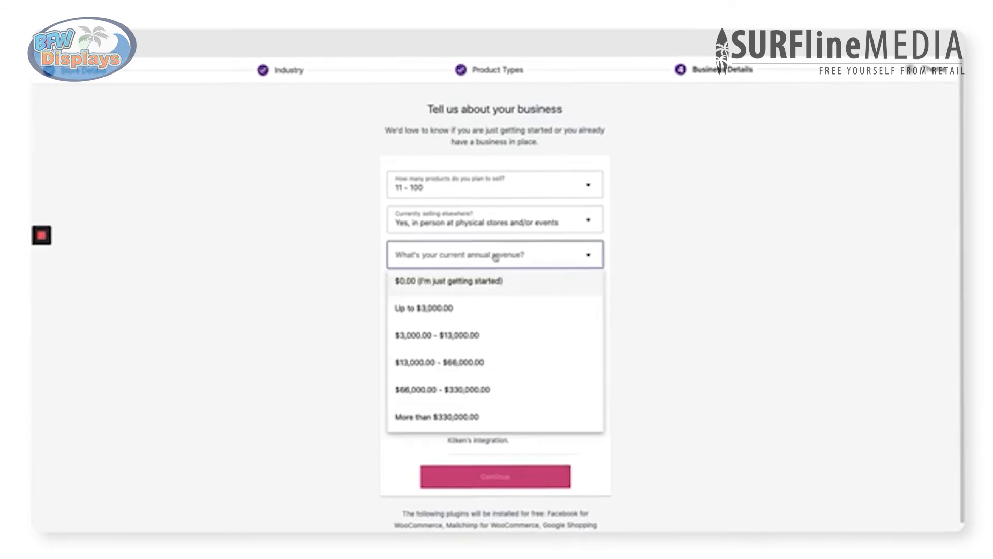
pyautogui.click(476, 343)
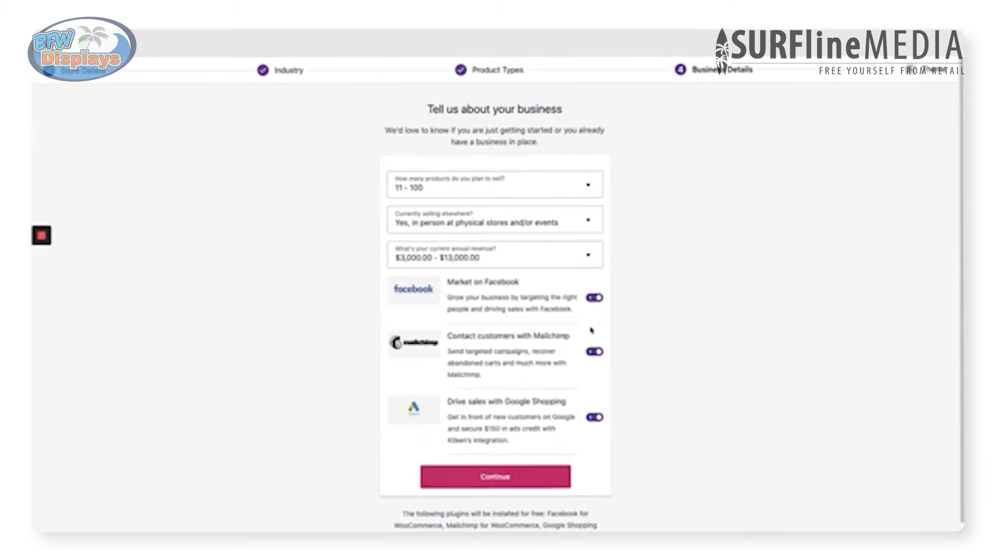
pyautogui.click(522, 476)
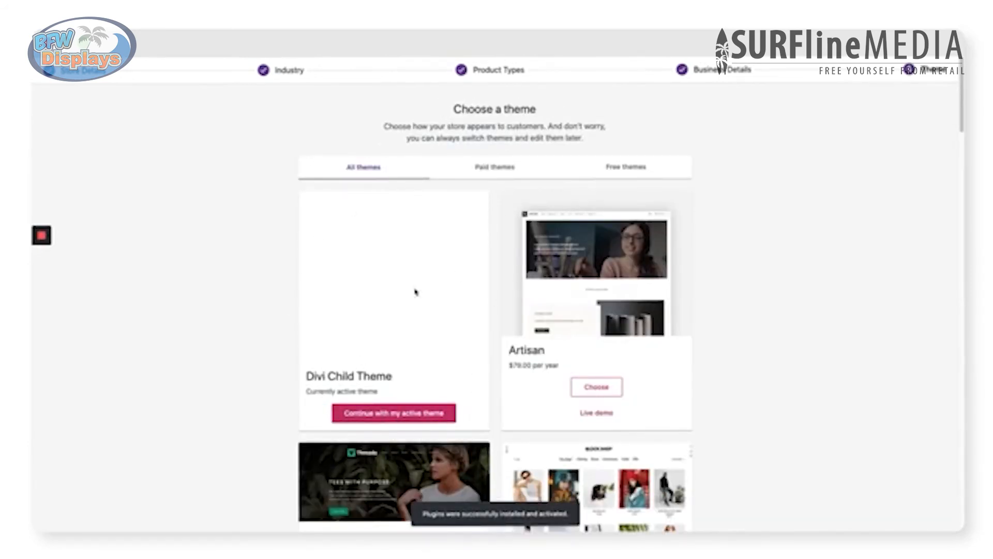
# Keep the active Divi Child Theme, then go to Products > All Products.
pyautogui.click(393, 420)
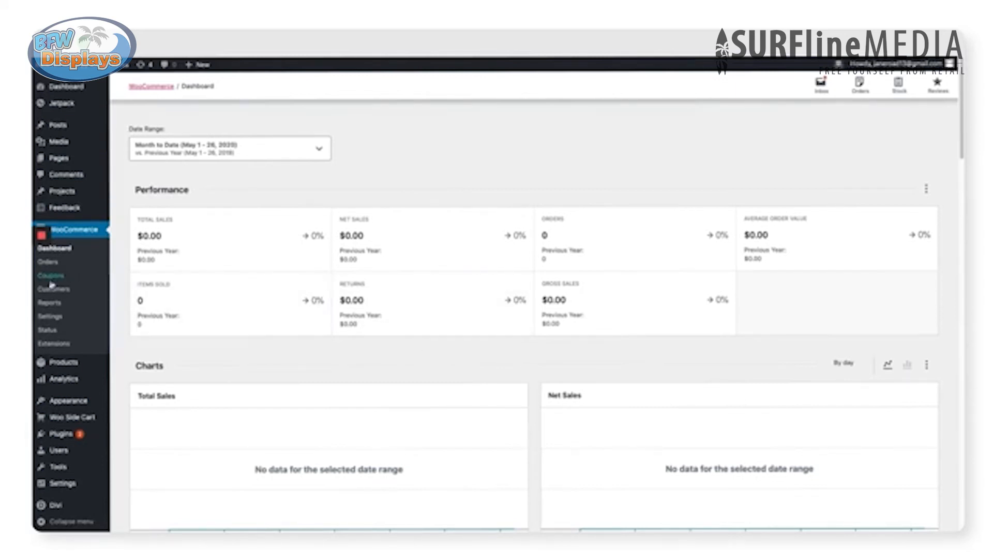
pyautogui.moveTo(61, 368)
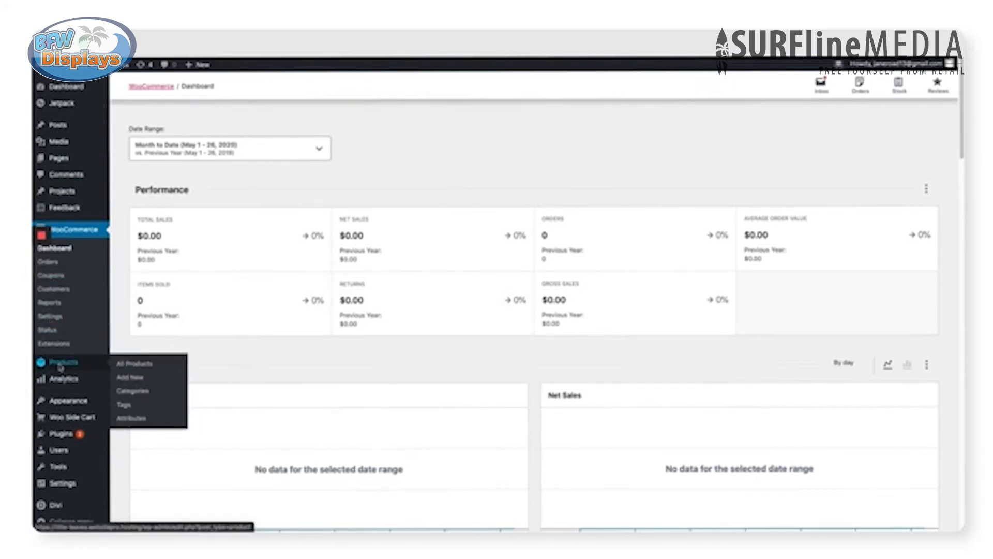
pyautogui.click(61, 367)
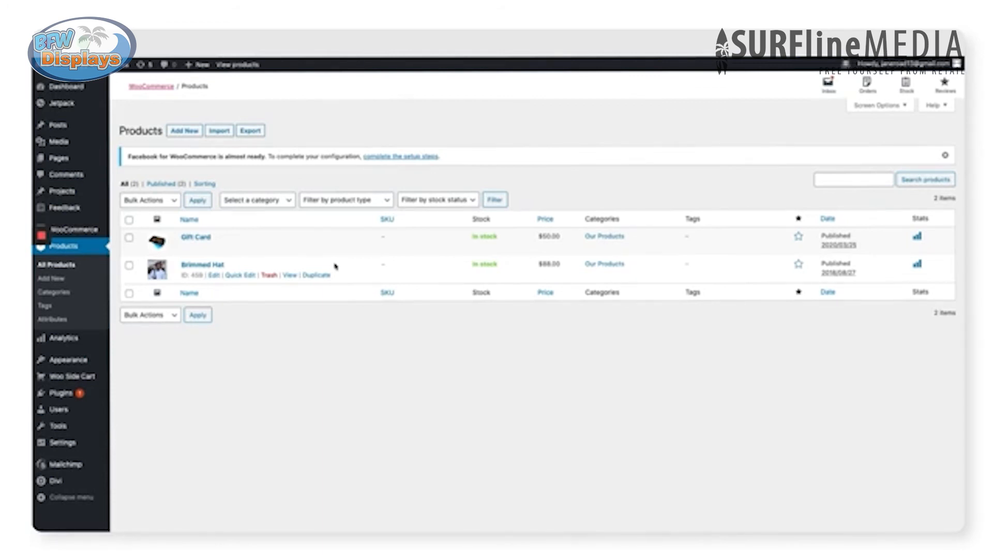
# Rename the Brimmed Hat product to Alocasia Mandalay and paste in the plant description.
pyautogui.click(195, 267)
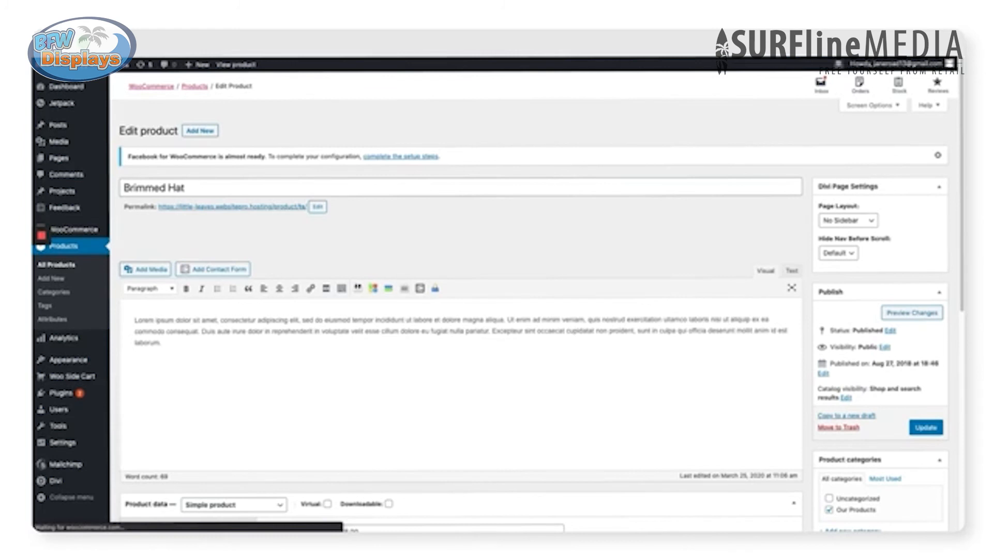
pyautogui.tripleClick(263, 191)
pyautogui.write('Alocasia Mandalay')
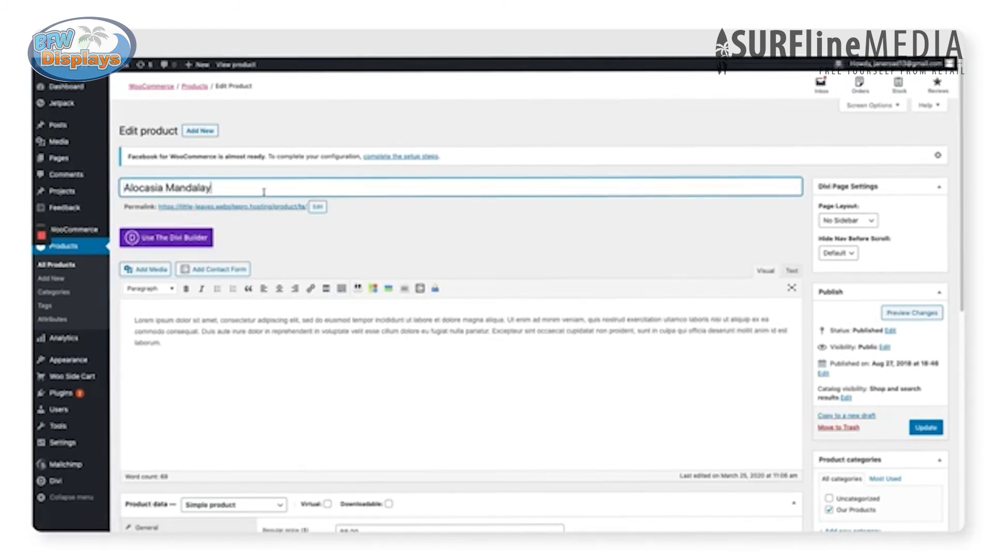
pyautogui.tripleClick(202, 344)
pyautogui.write('This single leaf cutting is partially rooted, and comes hand potted in your choice of earthenware planter. One of the most infamous plants on Instagram, everyone needs their very own Alocasia Mandalay in their houseplant collection.')
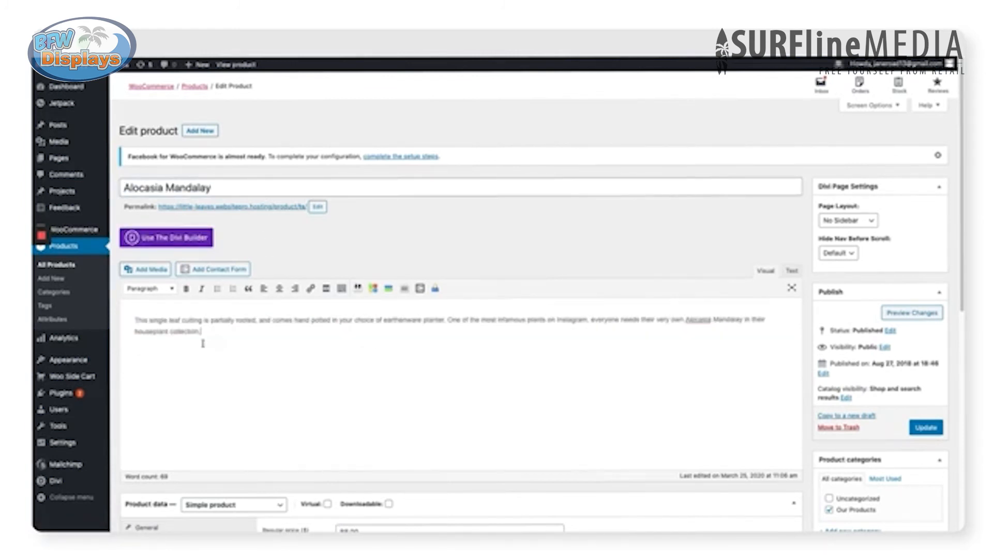
# Change the regular price from 88.00 to 40 and remove the hat product image.
pyautogui.scroll(-5, 807, 440)
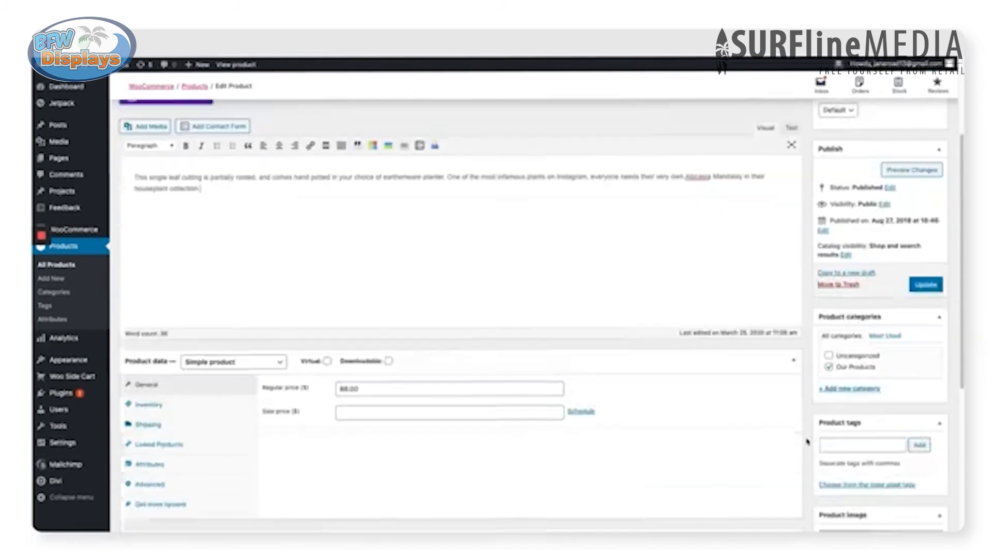
pyautogui.doubleClick(337, 342)
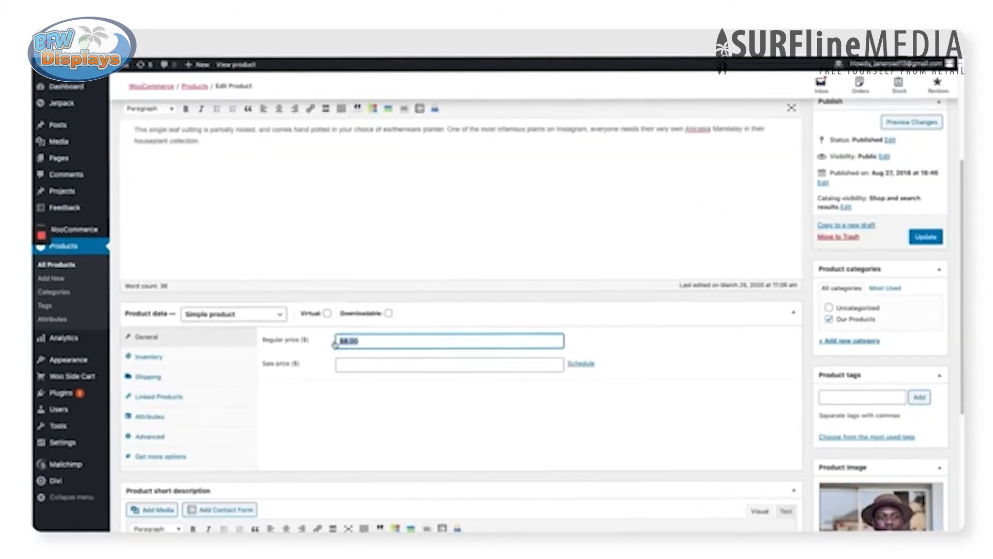
pyautogui.write('40')
pyautogui.scroll(-5, 744, 403)
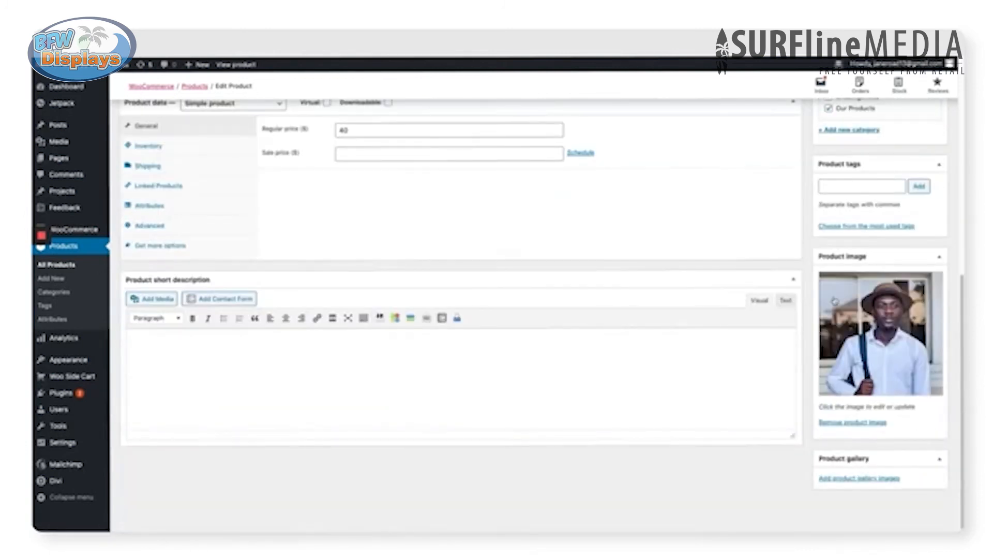
pyautogui.click(852, 423)
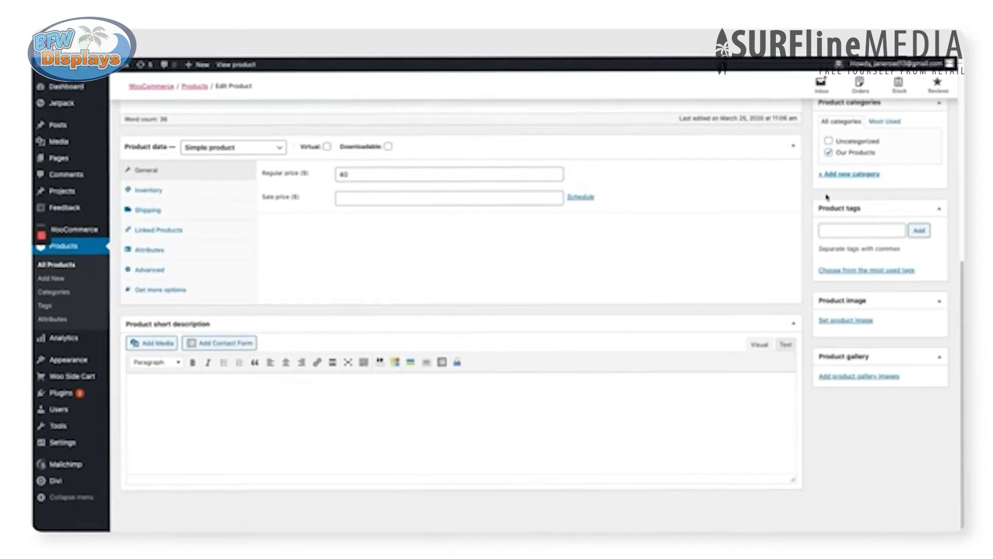
# Set the Alocasia Mandalay plant photo as the product image.
pyautogui.click(839, 322)
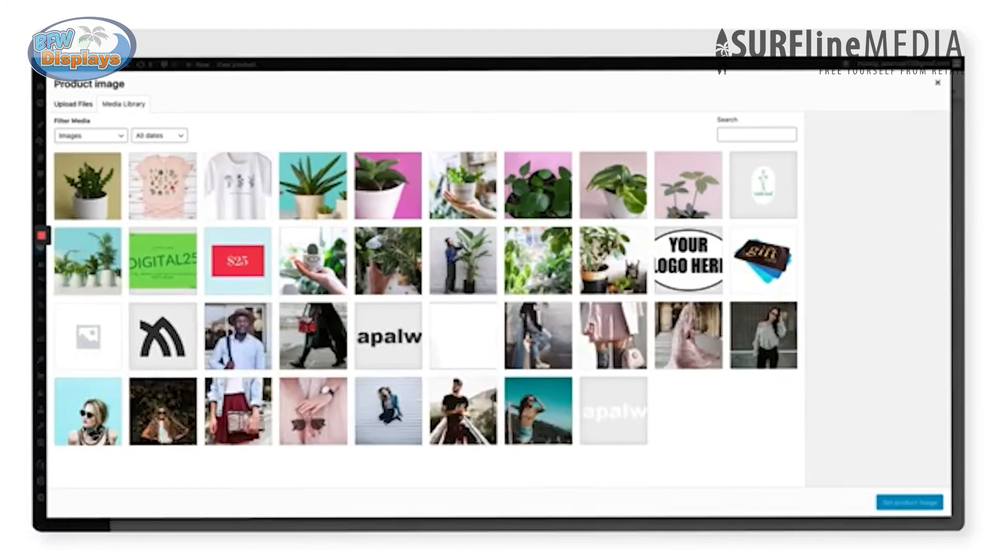
pyautogui.click(386, 257)
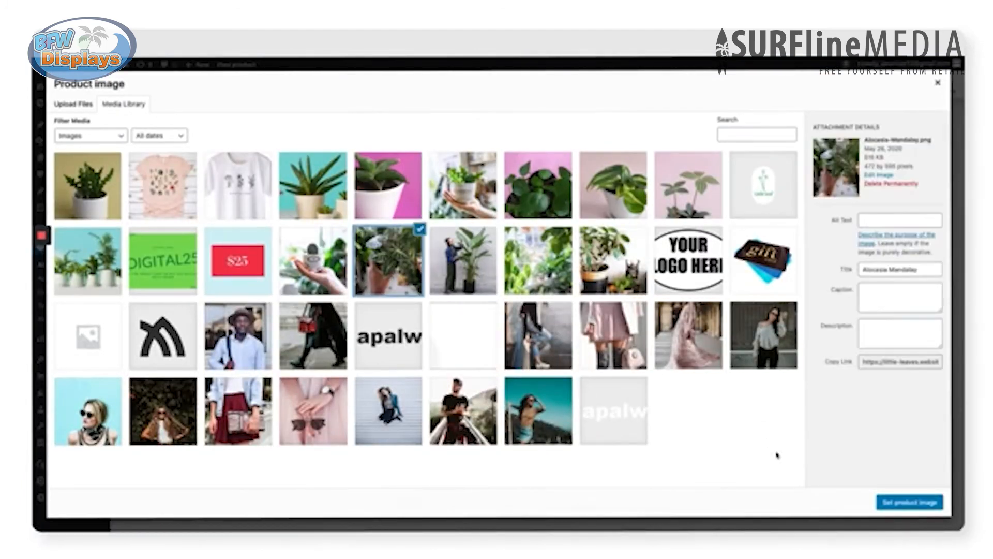
pyautogui.click(884, 501)
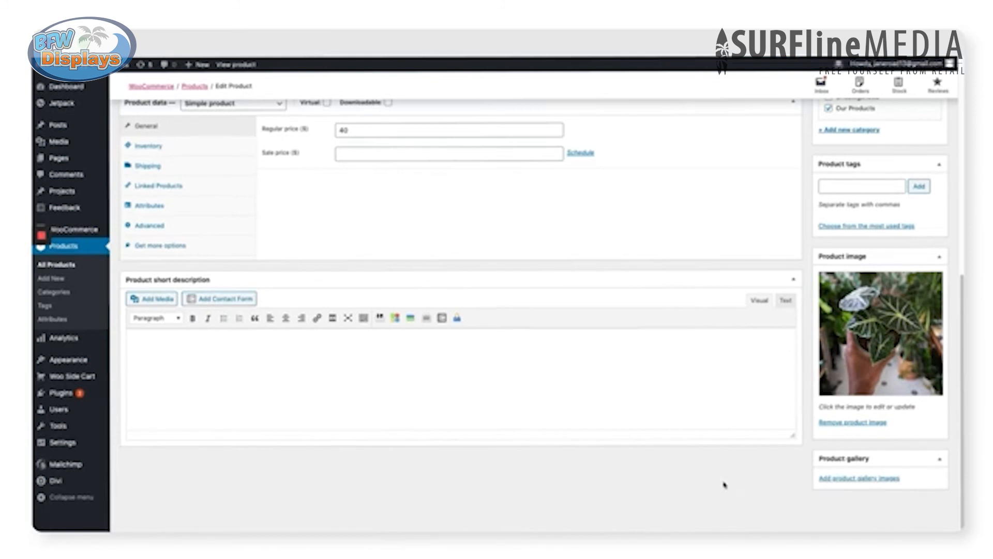
# Update the Alocasia Mandalay product, then go to WooCommerce > Settings.
pyautogui.scroll(6, 723, 483)
pyautogui.scroll(2, 790, 484)
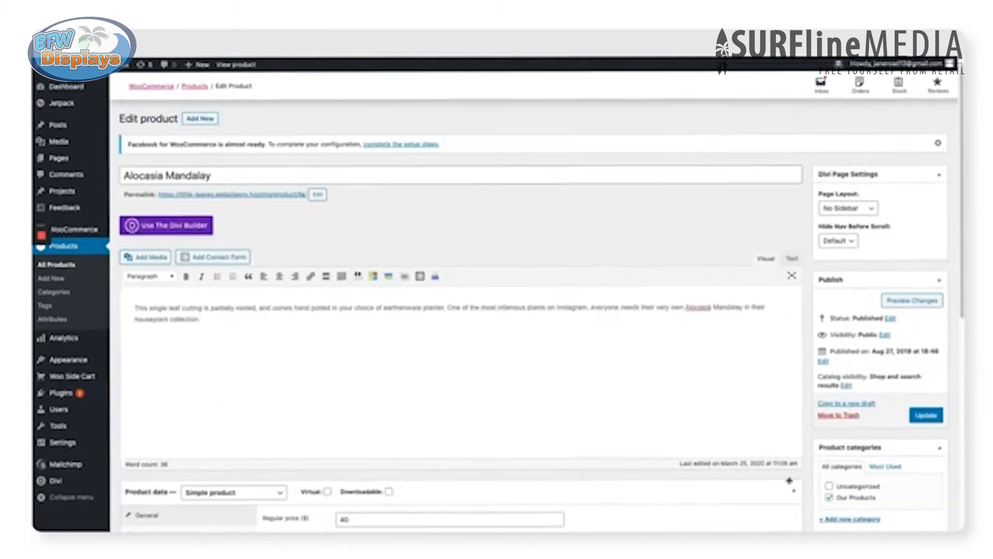
pyautogui.scroll(1, 789, 480)
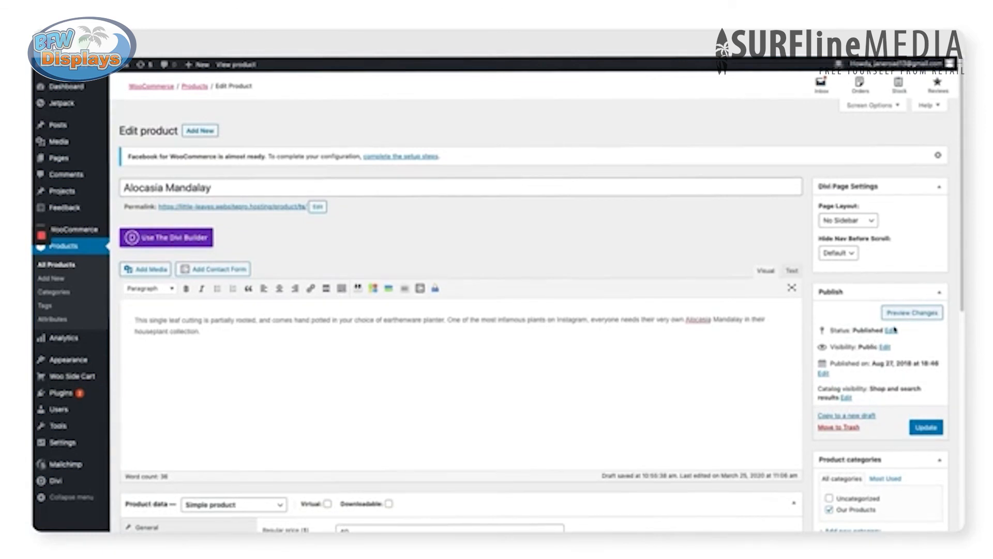
pyautogui.click(921, 429)
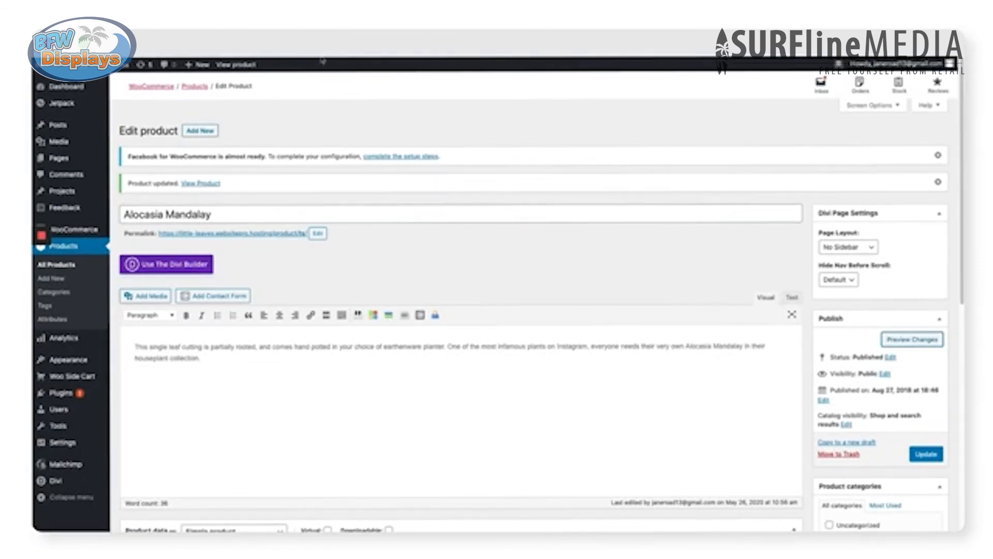
pyautogui.moveTo(77, 231)
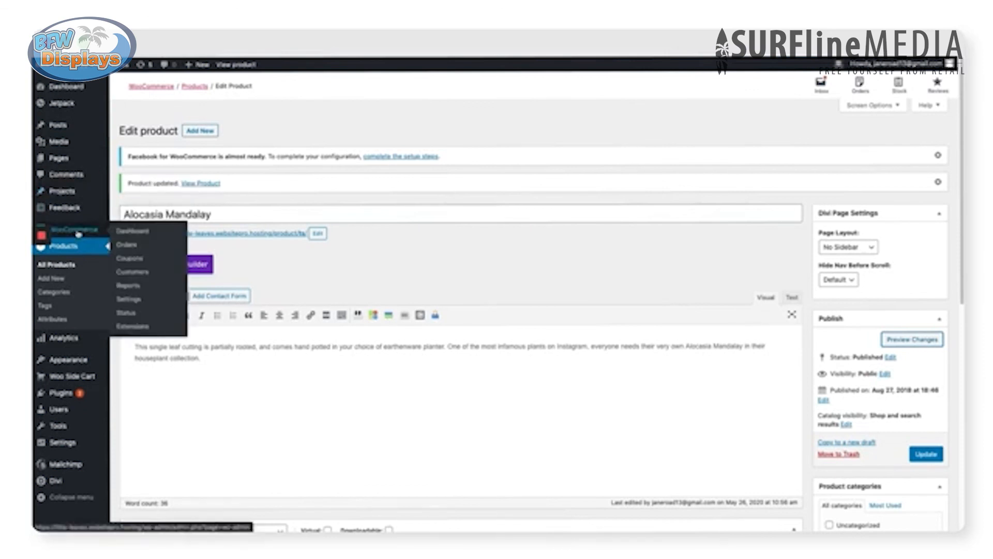
pyautogui.click(141, 299)
# Switch PayPal to Enabled under WooCommerce Payments, leaving the other three methods off.
pyautogui.click(269, 145)
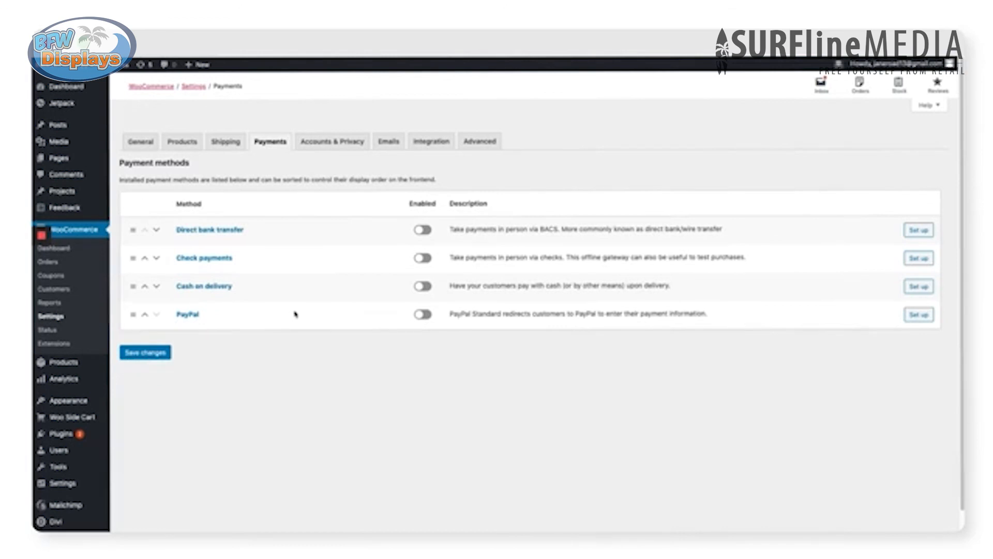
pyautogui.click(419, 320)
pyautogui.moveTo(61, 435)
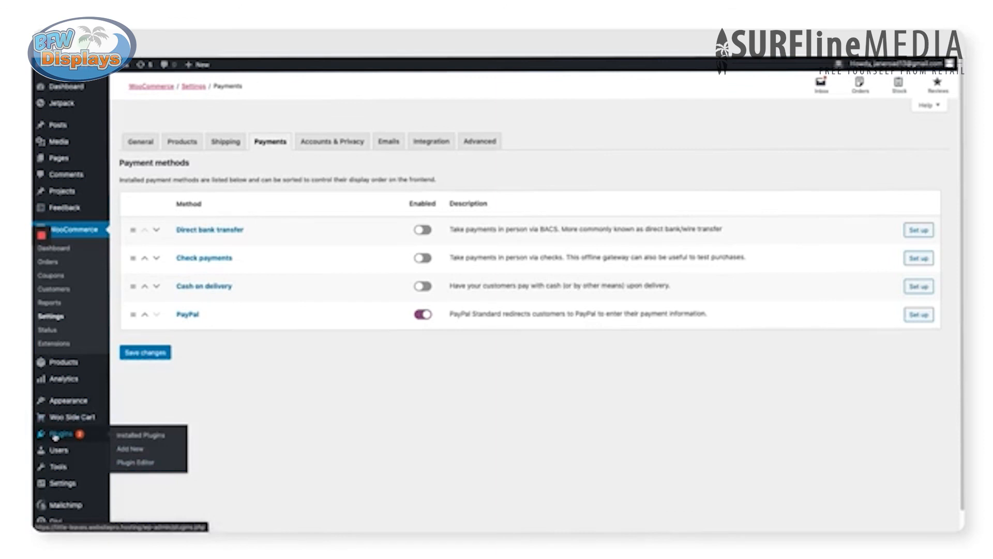
# On the Add Plugins page, search the plugin directory for 'stripe woocommerce'.
pyautogui.click(130, 449)
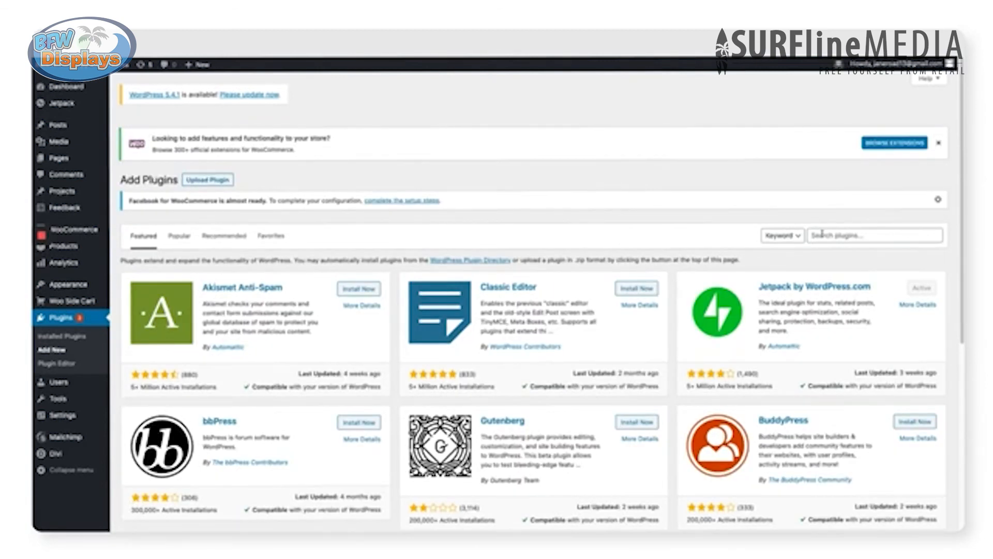
pyautogui.click(822, 233)
pyautogui.write('stripe wooco')
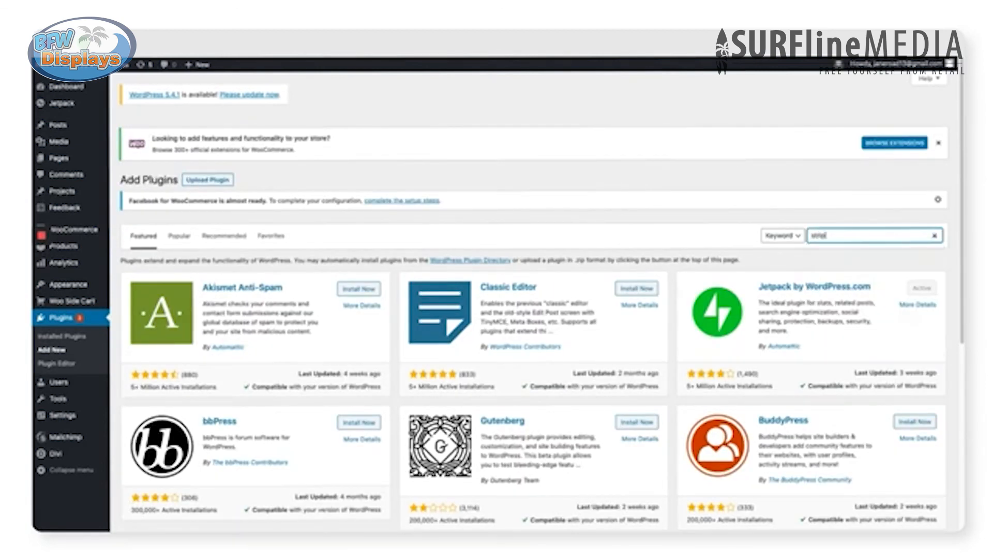
pyautogui.write('mmerce')
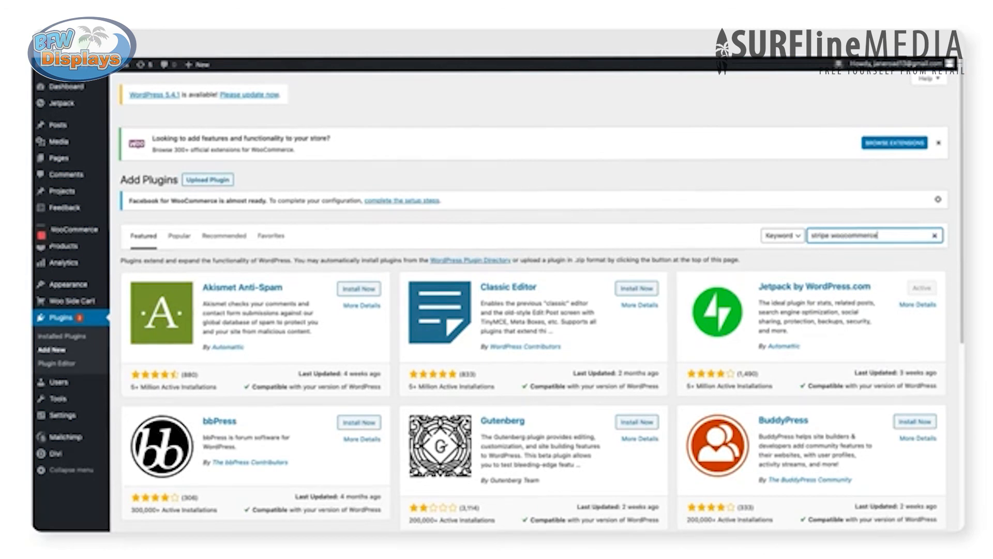